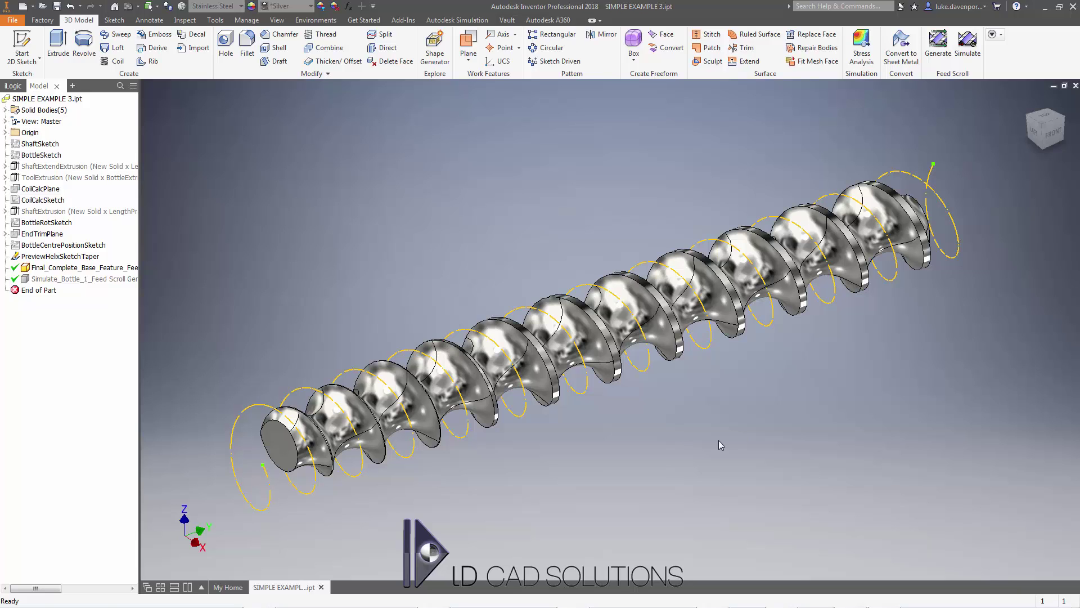
- Show the hidden Bottle body from the Solid Bodies folder in the Model browser
{"action": "middle_click_drag", "start_coordinate": [718, 440], "coordinate": [715, 445]}
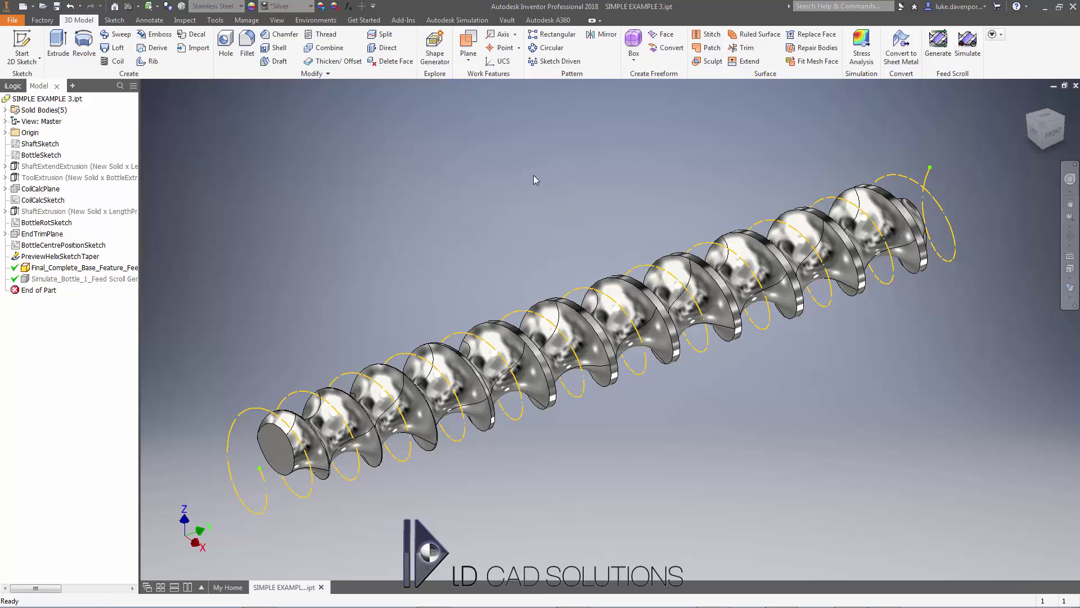
{"action": "middle_click_drag", "start_coordinate": [464, 194], "coordinate": [458, 200]}
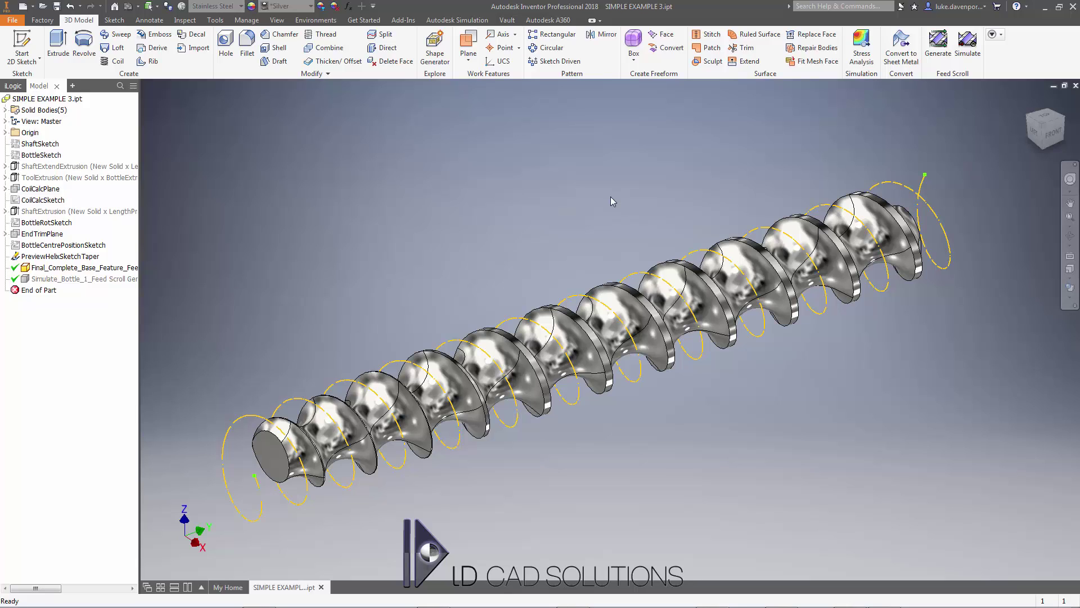
{"action": "middle_click_drag", "start_coordinate": [611, 197], "coordinate": [606, 199]}
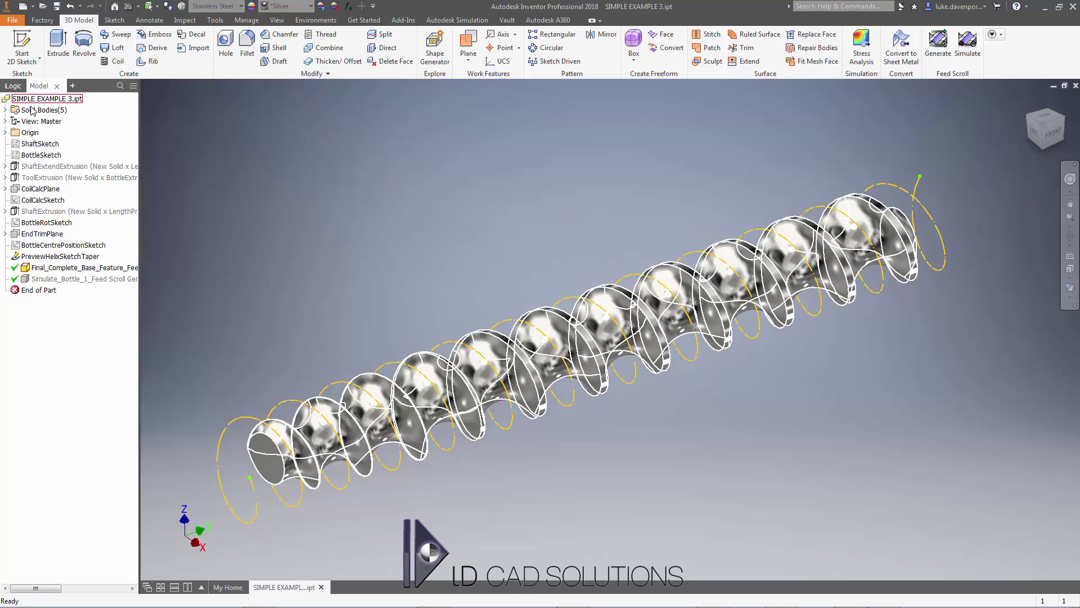
{"action": "middle_click_drag", "start_coordinate": [329, 231], "coordinate": [341, 231]}
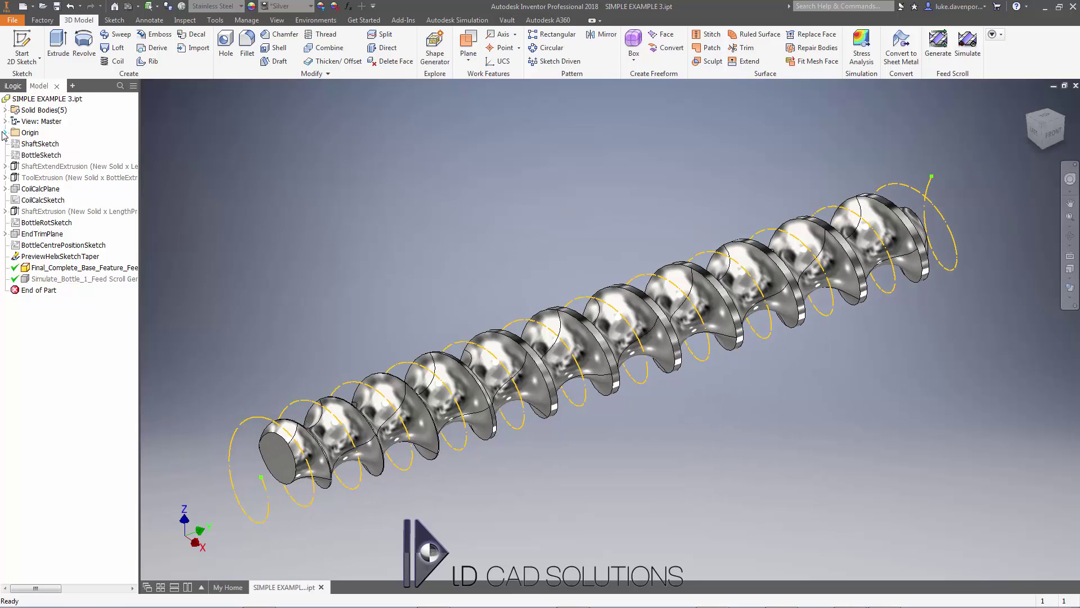
{"action": "left_click", "coordinate": [5, 110]}
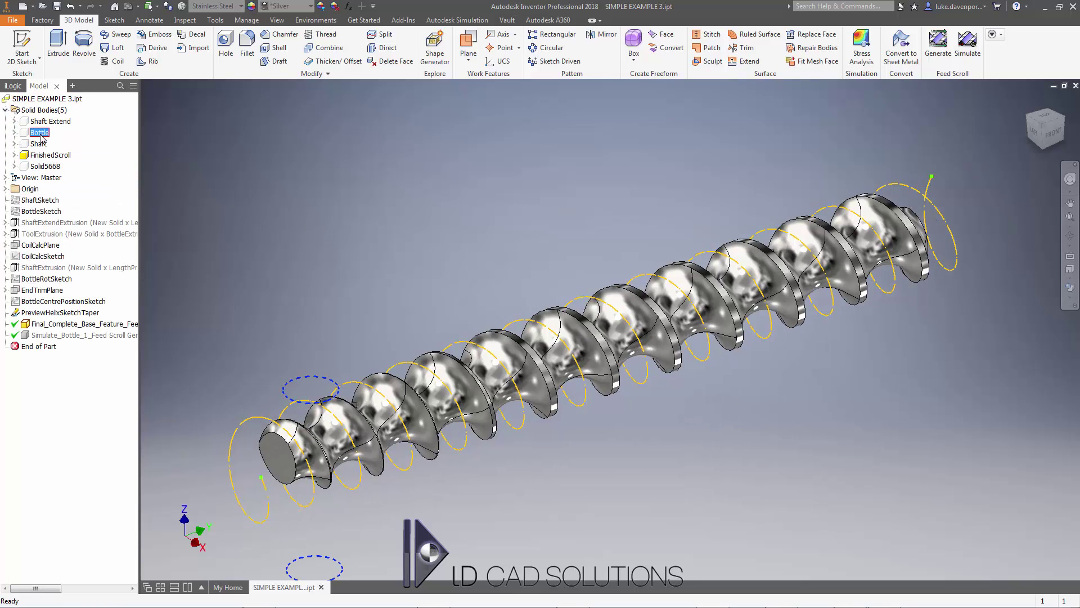
{"action": "right_click", "coordinate": [39, 133]}
{"action": "left_click", "coordinate": [72, 200]}
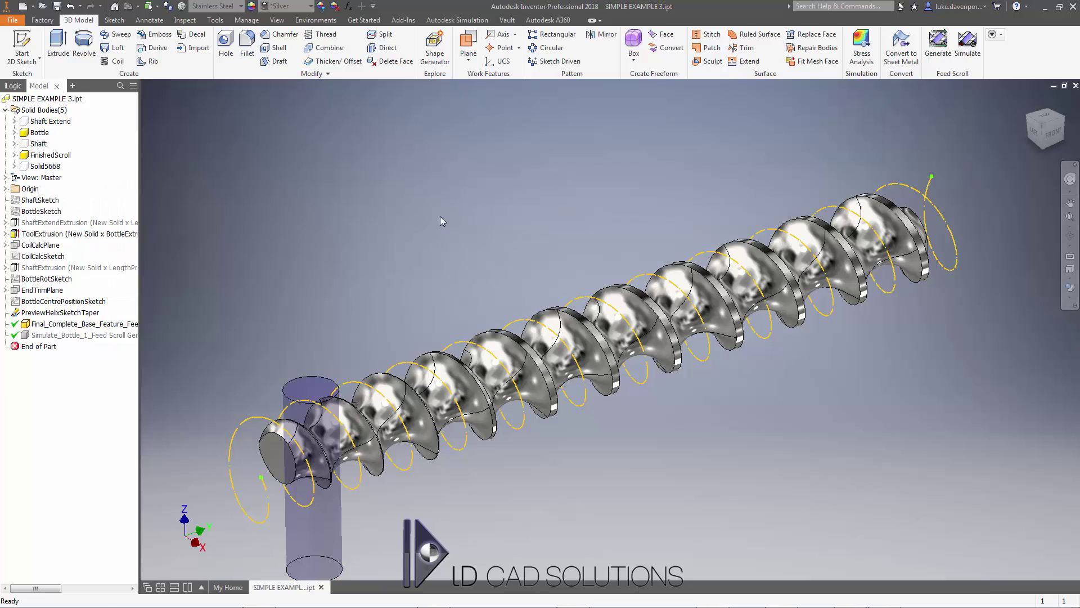
- Pan the view to frame the translucent Bottle body at the start of the feed scroll
{"action": "middle_click_drag", "start_coordinate": [439, 219], "coordinate": [438, 194]}
{"action": "key", "text": "Escape"}
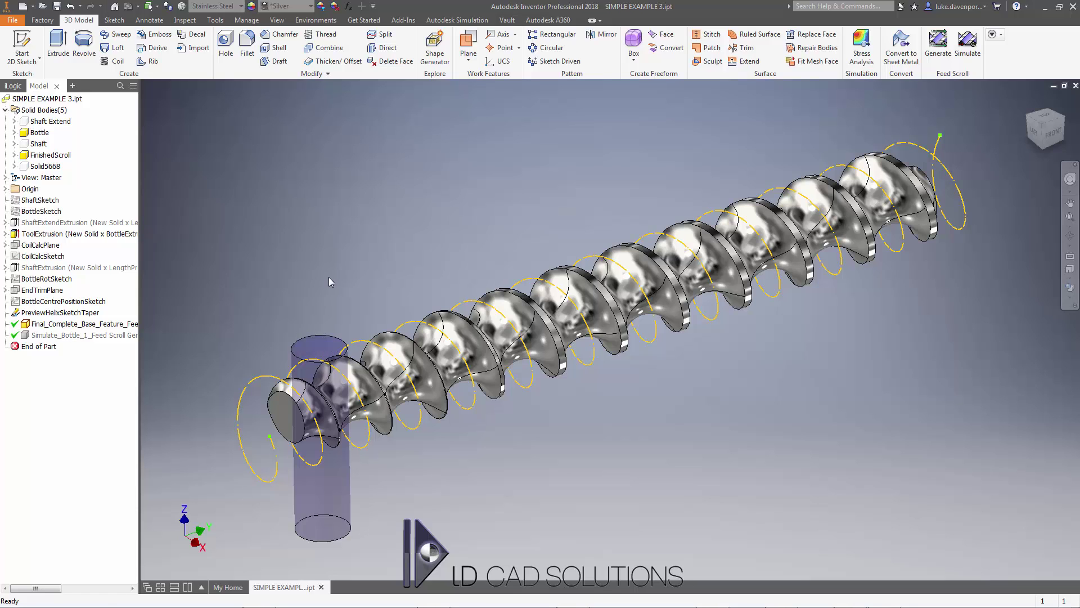
{"action": "key", "text": "F2"}
{"action": "left_click_drag", "start_coordinate": [330, 276], "coordinate": [331, 274]}
{"action": "key", "text": "Escape"}
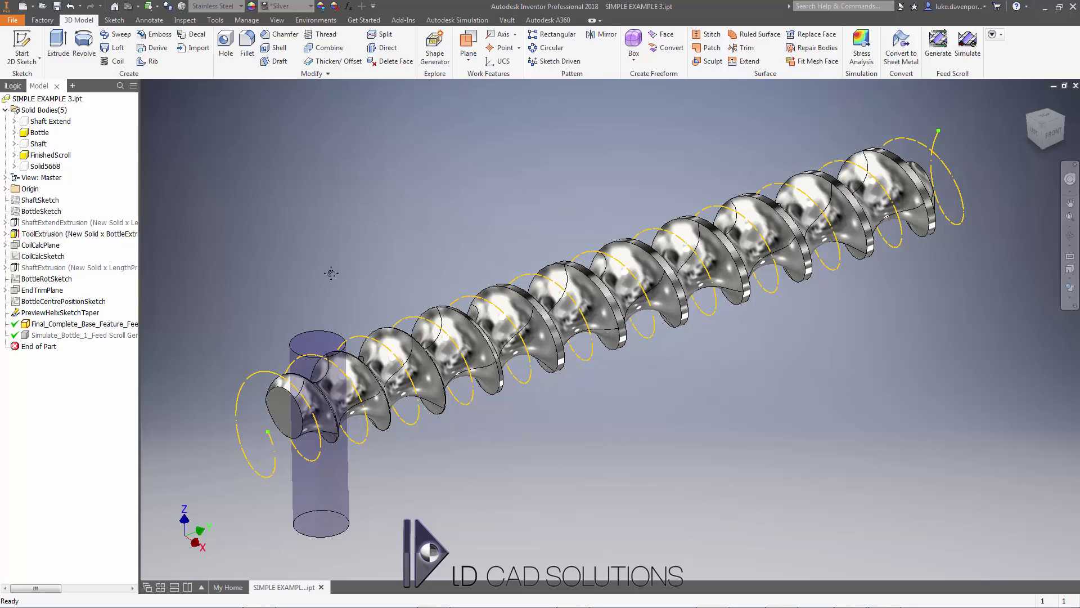
{"action": "middle_click_drag", "start_coordinate": [331, 273], "coordinate": [334, 275]}
- In AutoCAD, window-select the bottle outline and both centrelines, copy them, and return to Inventor
{"action": "key", "text": "alt+Tab"}
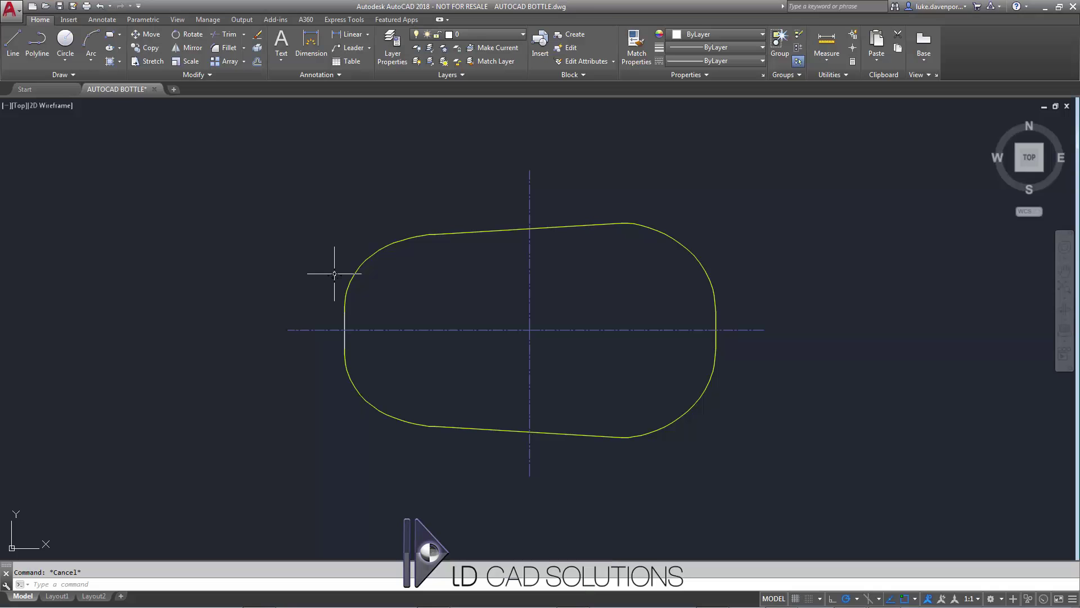
{"action": "mouse_move", "coordinate": [477, 317]}
{"action": "middle_mouse_down"}
{"action": "mouse_move", "coordinate": [485, 321]}
{"action": "mouse_move", "coordinate": [485, 305]}
{"action": "middle_mouse_up"}
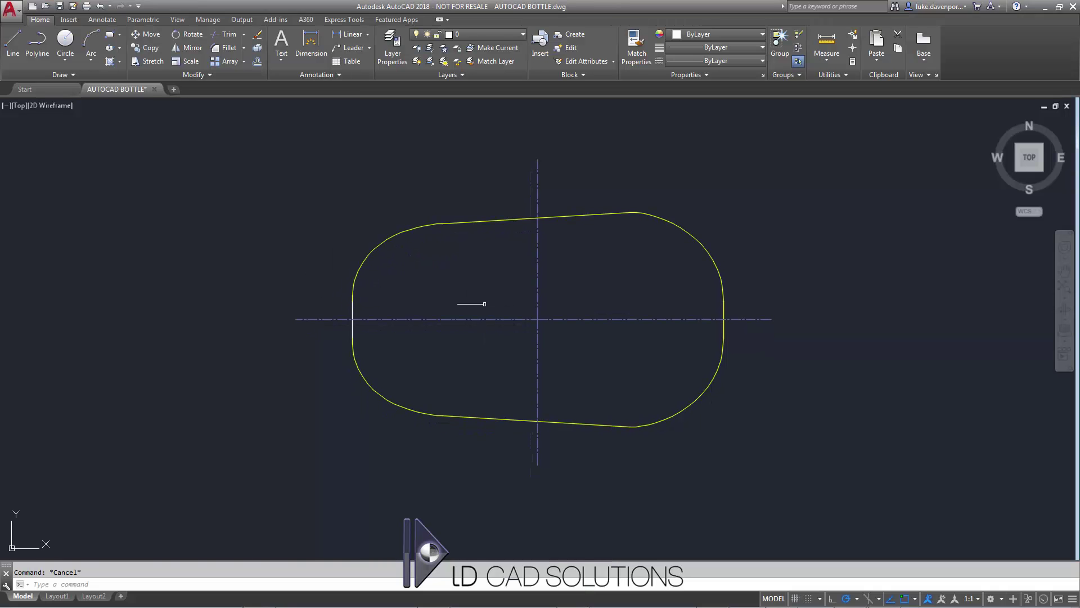
{"action": "left_click", "coordinate": [401, 231]}
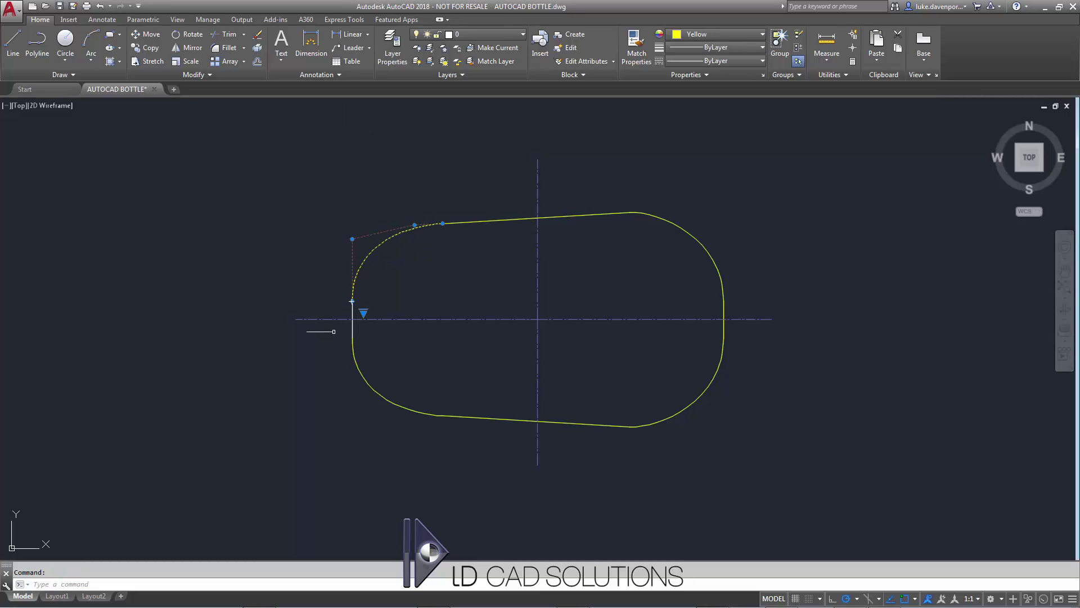
{"action": "left_click", "coordinate": [669, 222]}
{"action": "left_click", "coordinate": [710, 386]}
{"action": "key", "text": "Escape"}
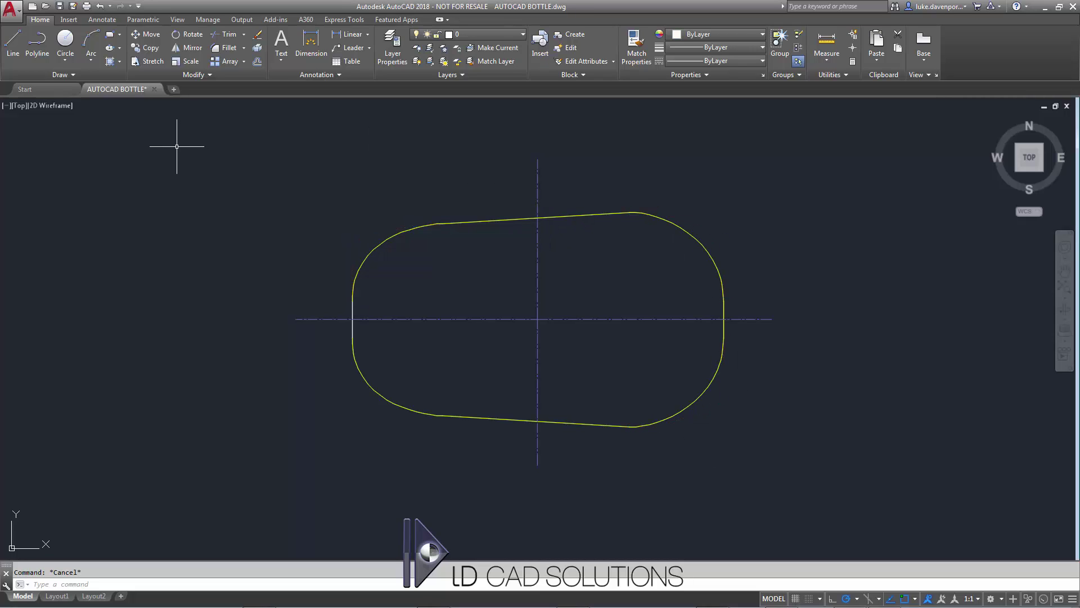
{"action": "left_click", "coordinate": [278, 139]}
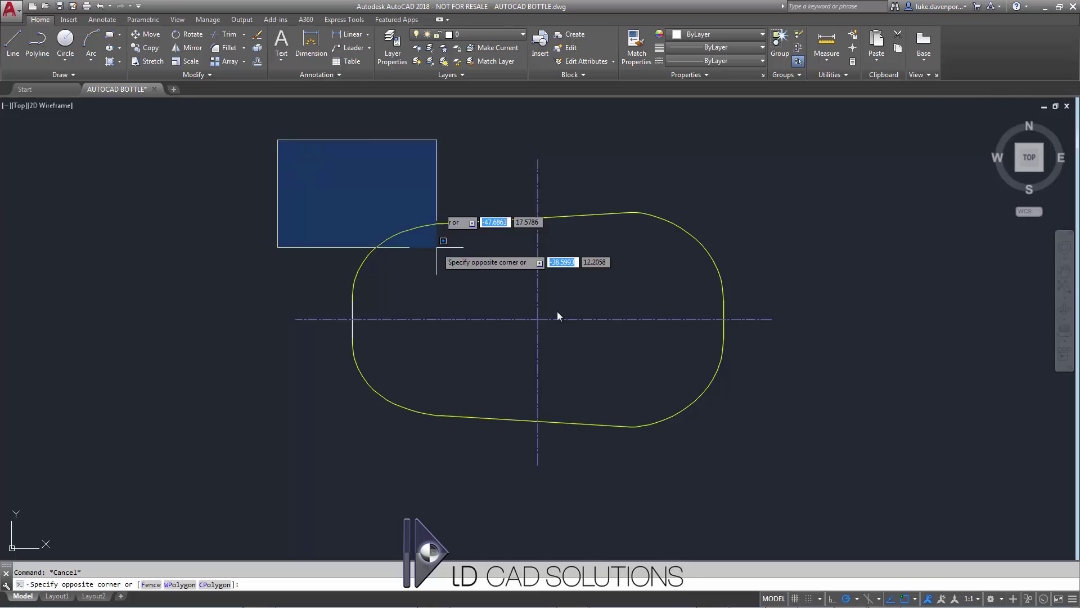
{"action": "left_click", "coordinate": [868, 495]}
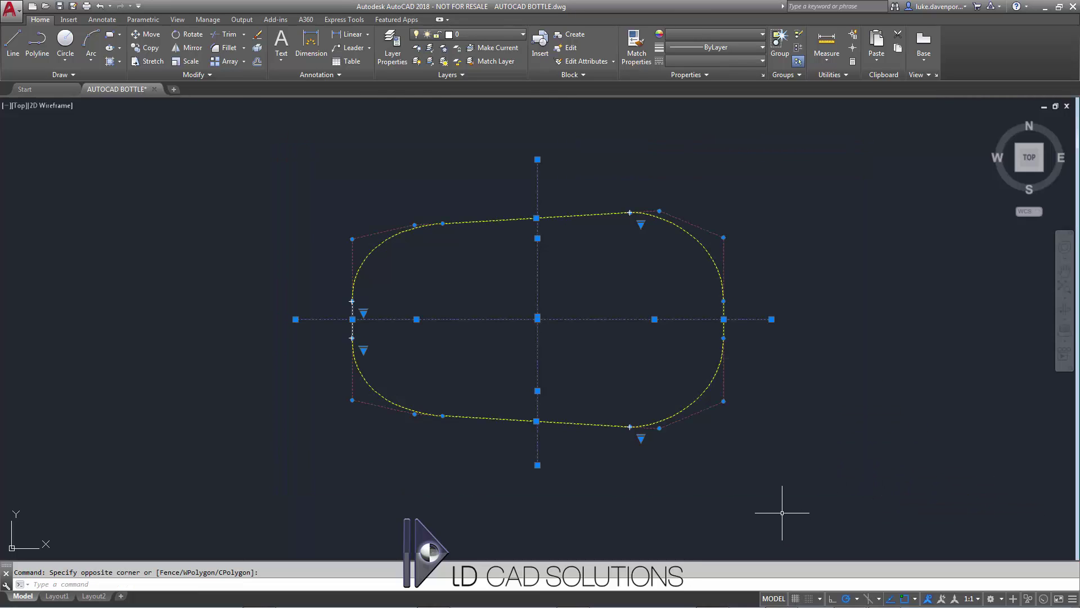
{"action": "key", "text": "ctrl+c"}
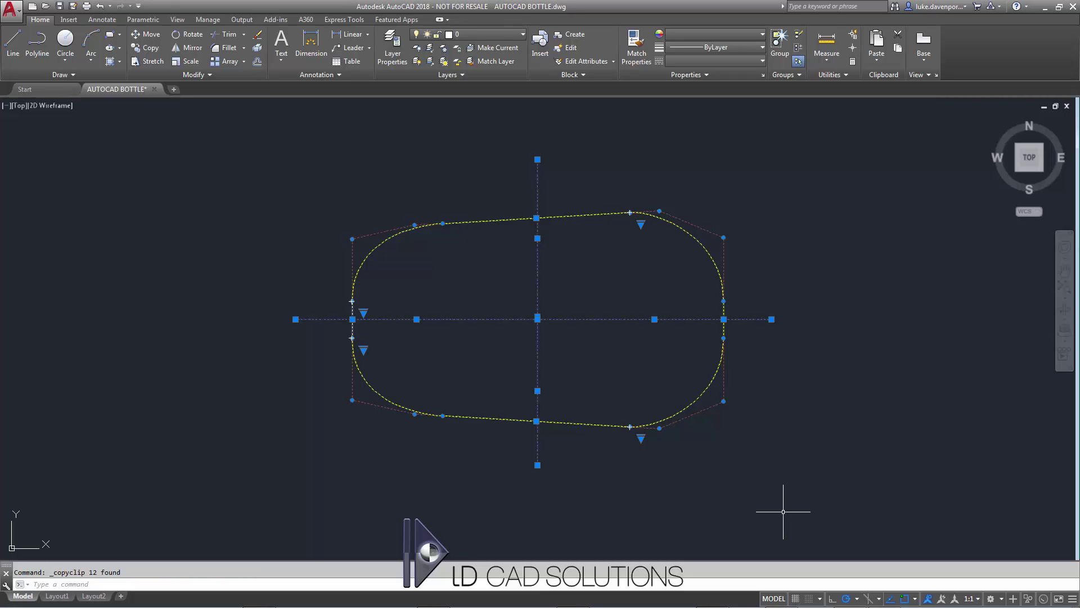
{"action": "key", "text": "alt+Tab"}
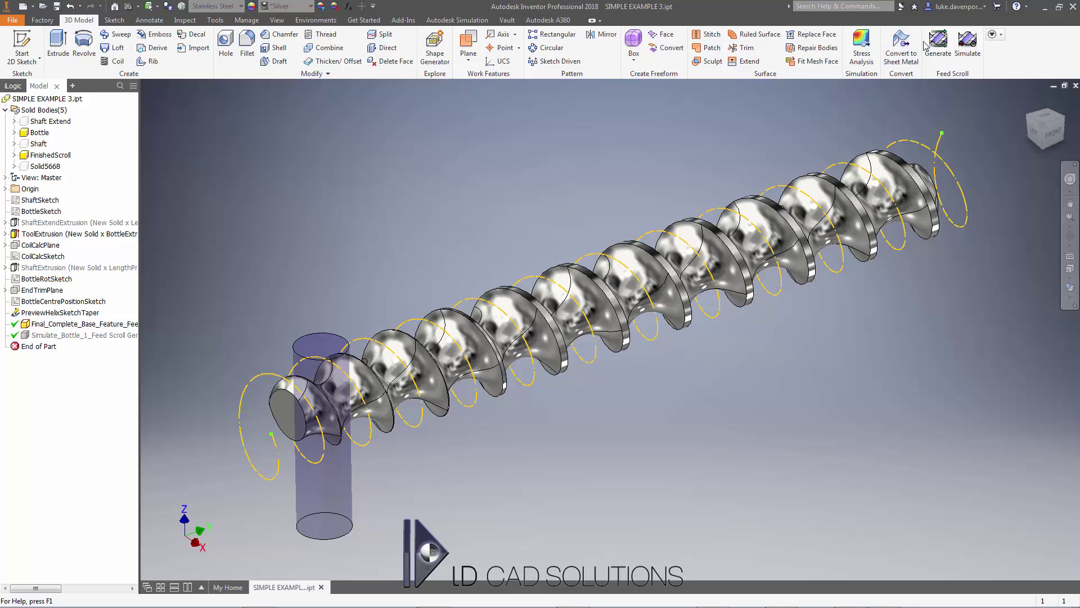
- Run Feed Scroll Generate, load settings from the active model, and edit the bottle shape
{"action": "left_click", "coordinate": [938, 50]}
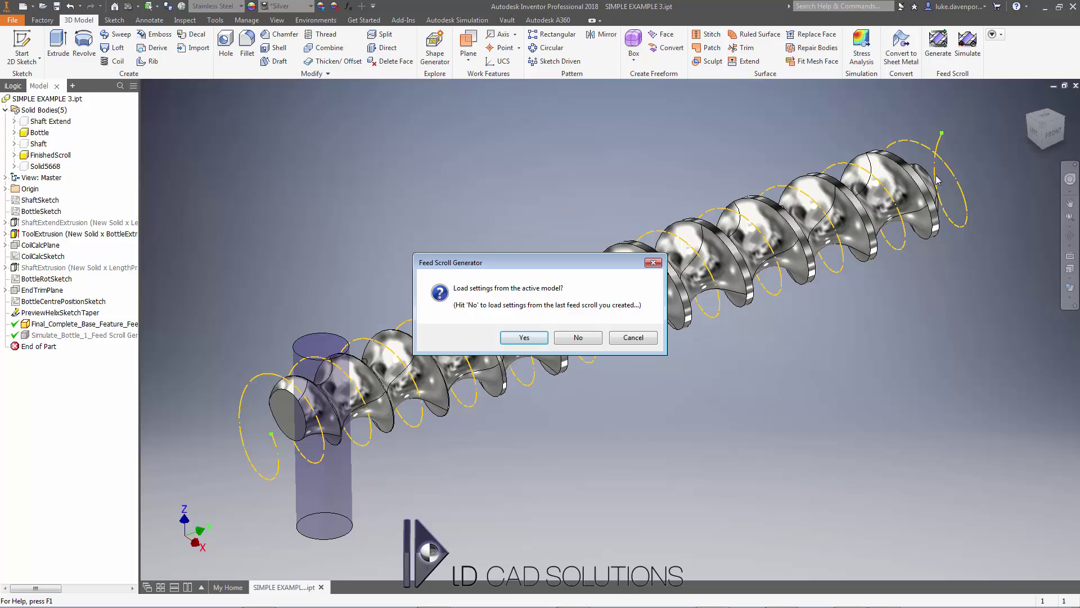
{"action": "left_click", "coordinate": [524, 338]}
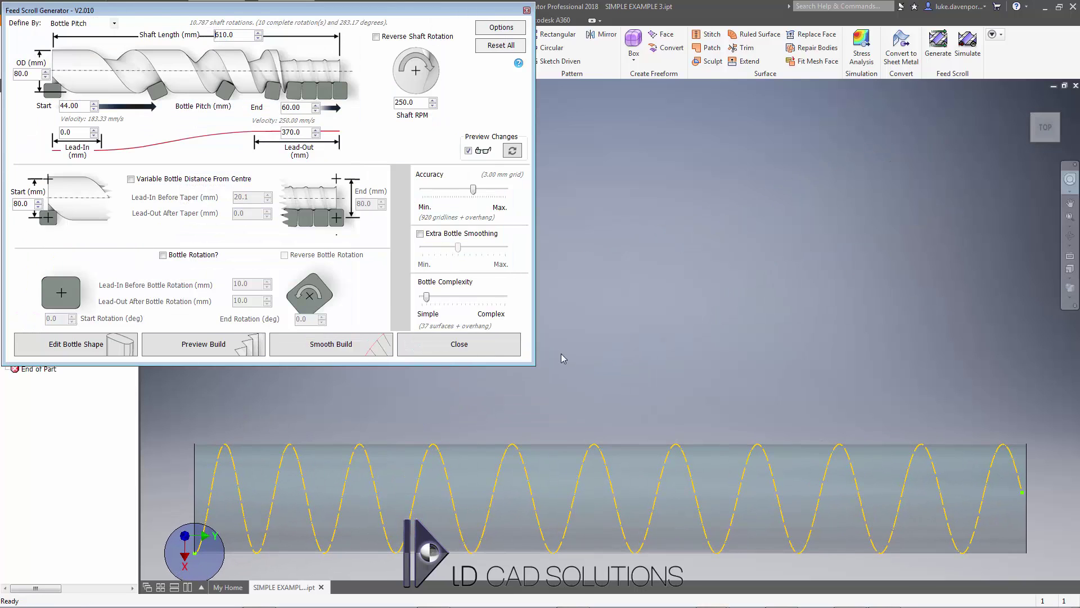
{"action": "left_click", "coordinate": [76, 348]}
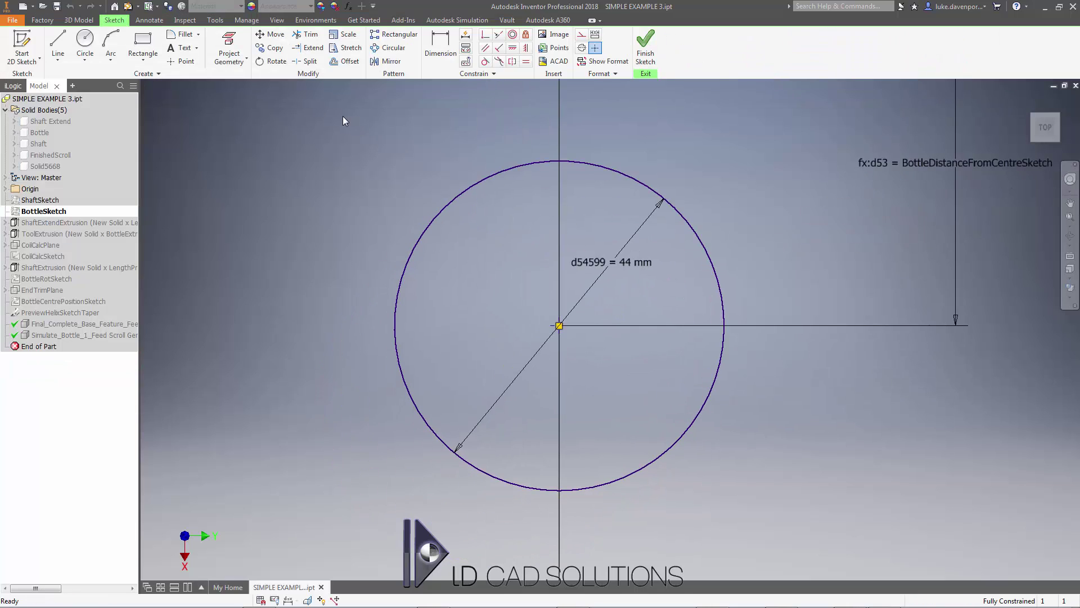
- Delete the 44 mm bottle circle and its dimension from BottleSketch, then reframe the sketch
{"action": "left_click", "coordinate": [490, 175]}
{"action": "key", "text": "Delete"}
{"action": "scroll", "coordinate": [525, 303], "scroll_direction": "up", "scroll_amount": 3}
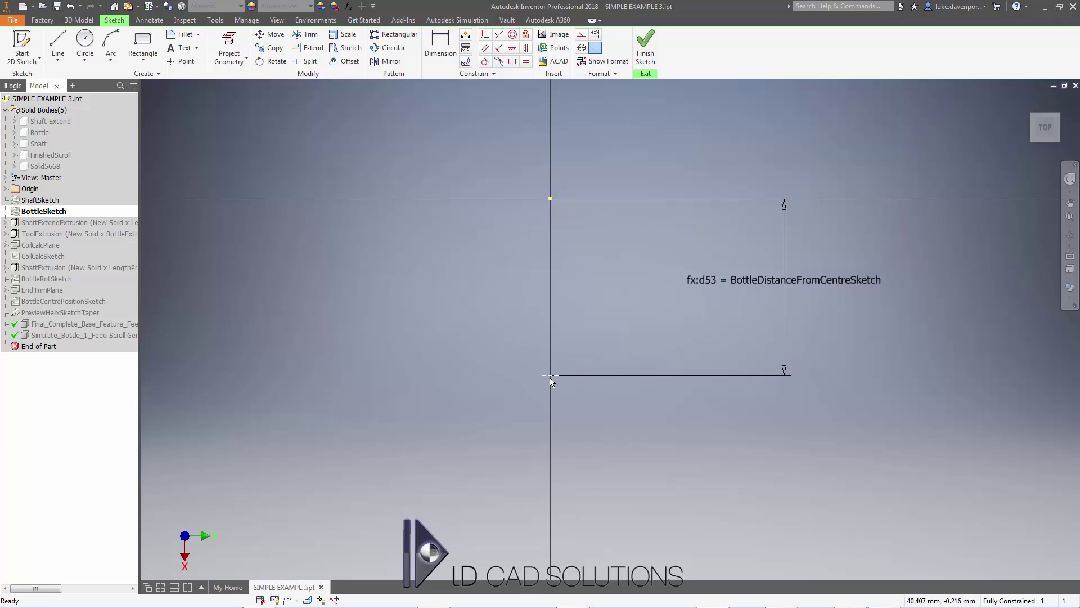
{"action": "middle_click_drag", "start_coordinate": [399, 377], "coordinate": [430, 369]}
{"action": "middle_click_drag", "start_coordinate": [449, 300], "coordinate": [454, 304]}
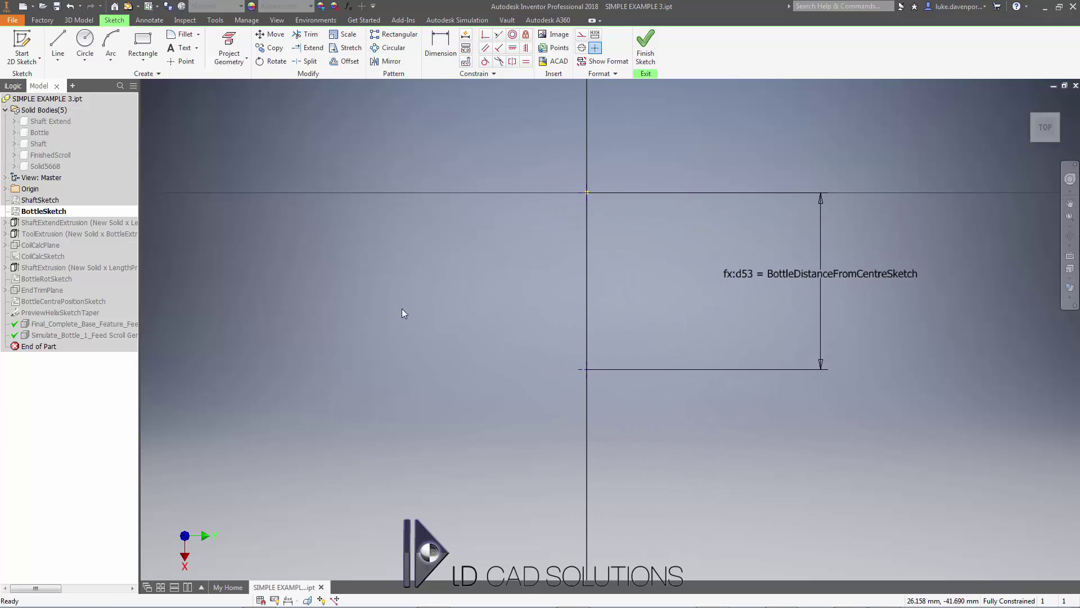
- Paste the copied AutoCAD bottle profile into BottleSketch
{"action": "right_click", "coordinate": [370, 311]}
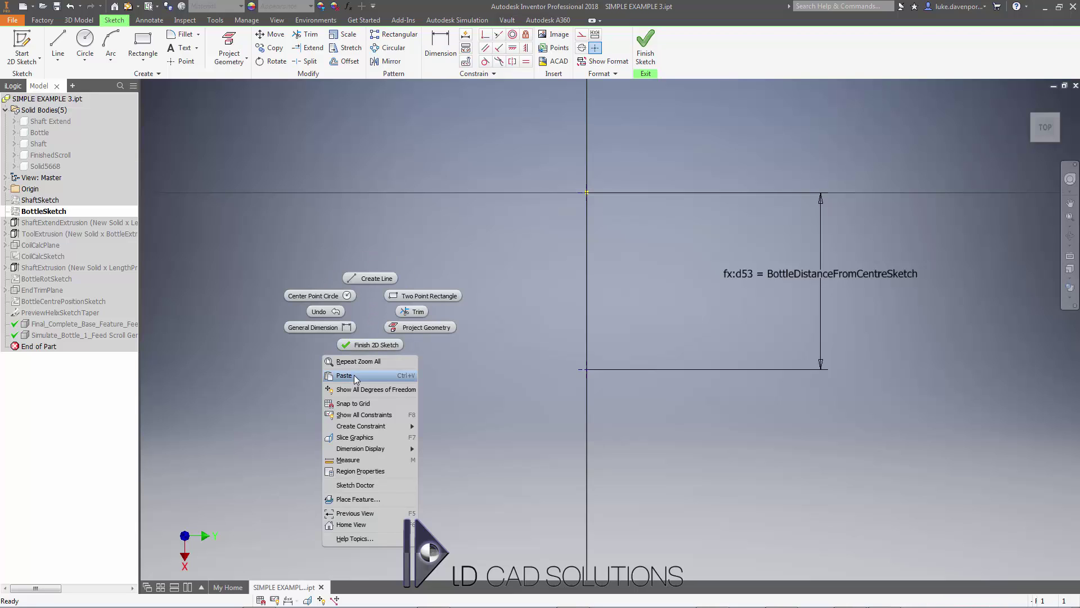
{"action": "left_click", "coordinate": [356, 376]}
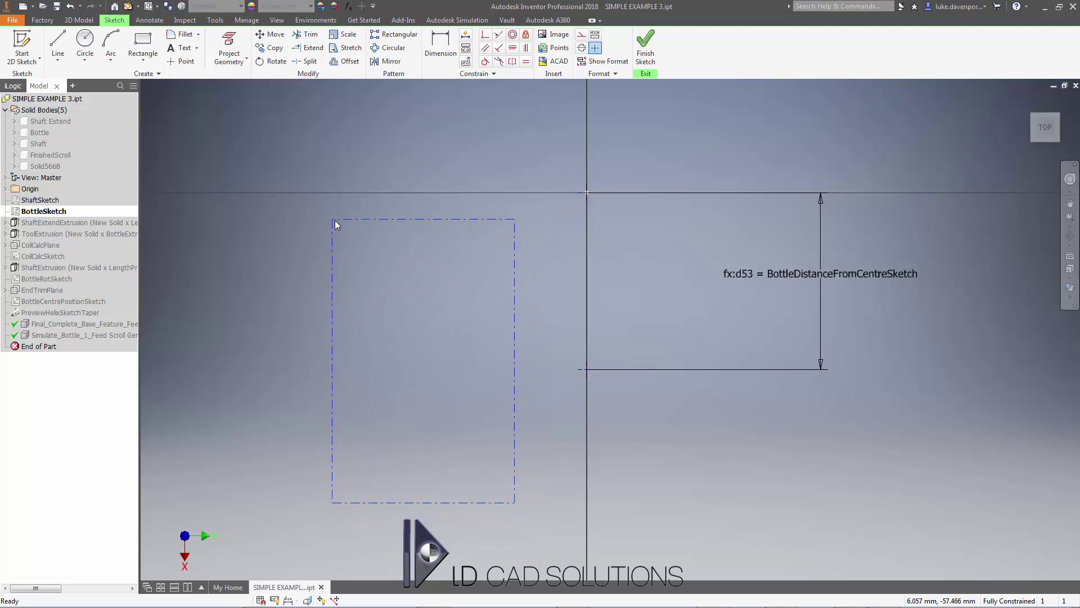
{"action": "right_click", "coordinate": [352, 223]}
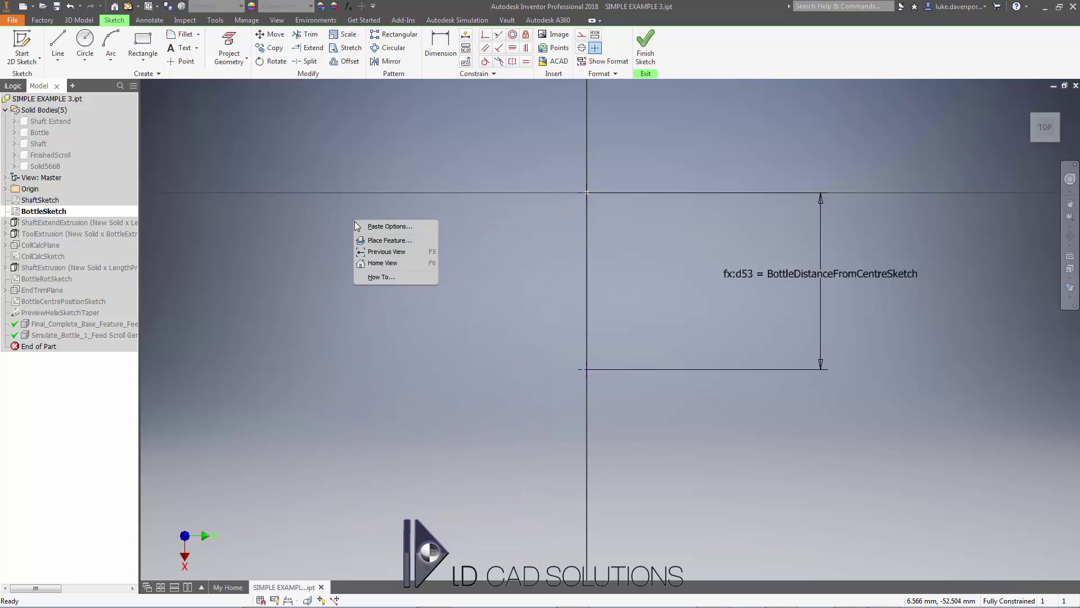
{"action": "left_click", "coordinate": [391, 227]}
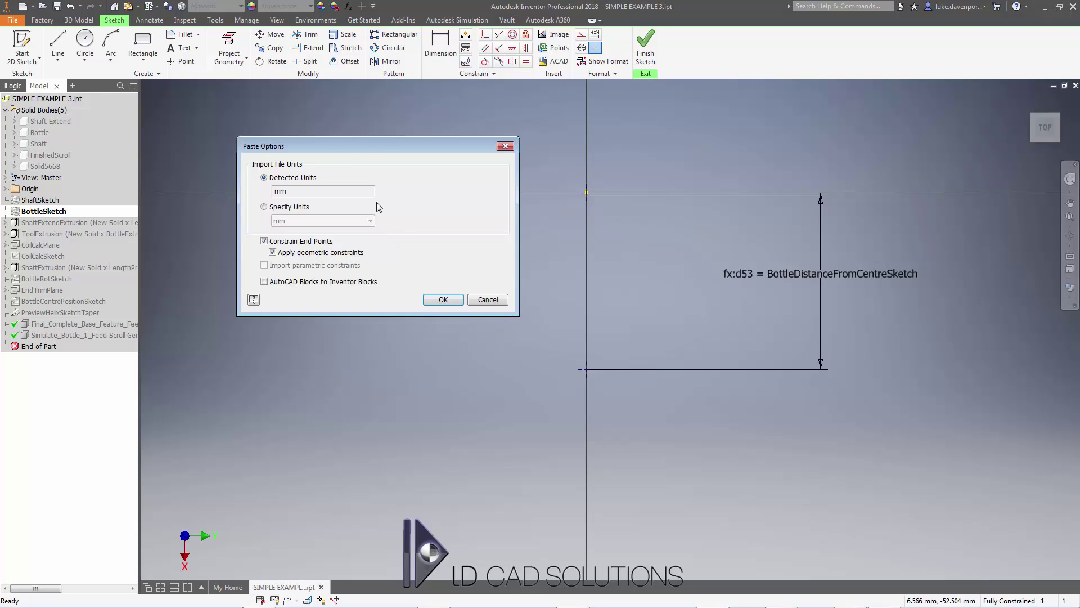
- Enable Constrain End Points and Apply geometric constraints in Paste Options
{"action": "left_click_drag", "start_coordinate": [377, 192], "coordinate": [405, 178]}
{"action": "left_click", "coordinate": [308, 282]}
{"action": "left_click", "coordinate": [301, 270]}
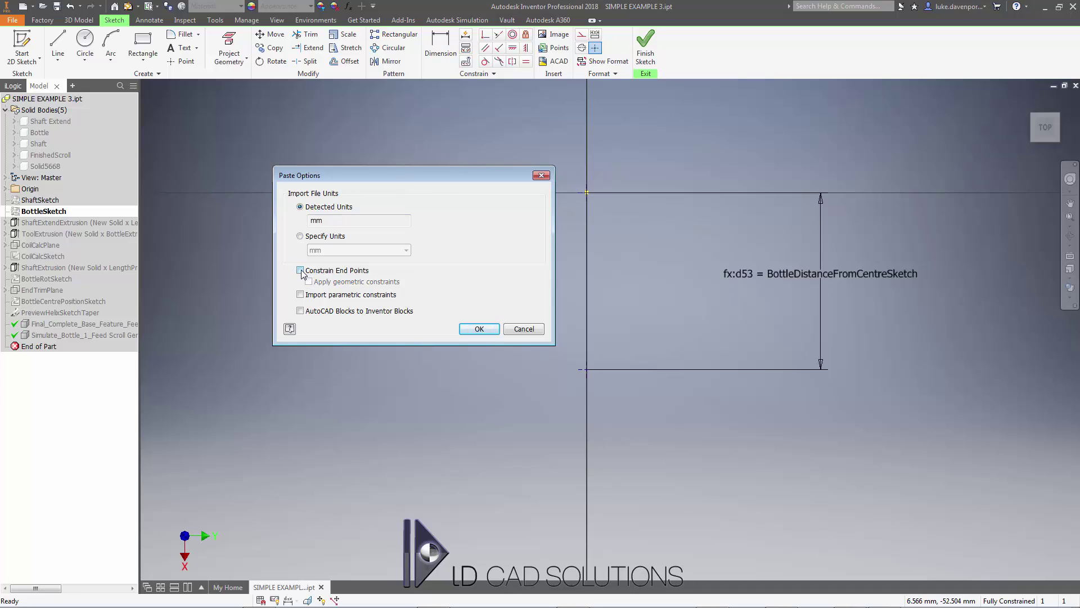
{"action": "left_click", "coordinate": [301, 271]}
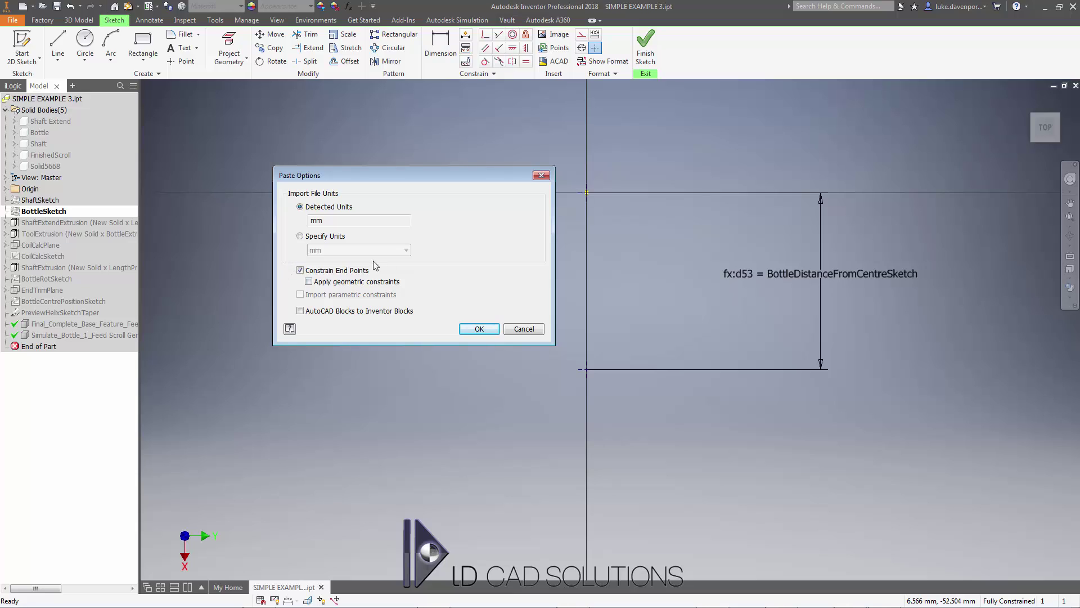
{"action": "left_click", "coordinate": [309, 282]}
{"action": "left_click", "coordinate": [300, 270]}
- Accept the paste options and place the bottle profile in the sketch
{"action": "left_click", "coordinate": [479, 329]}
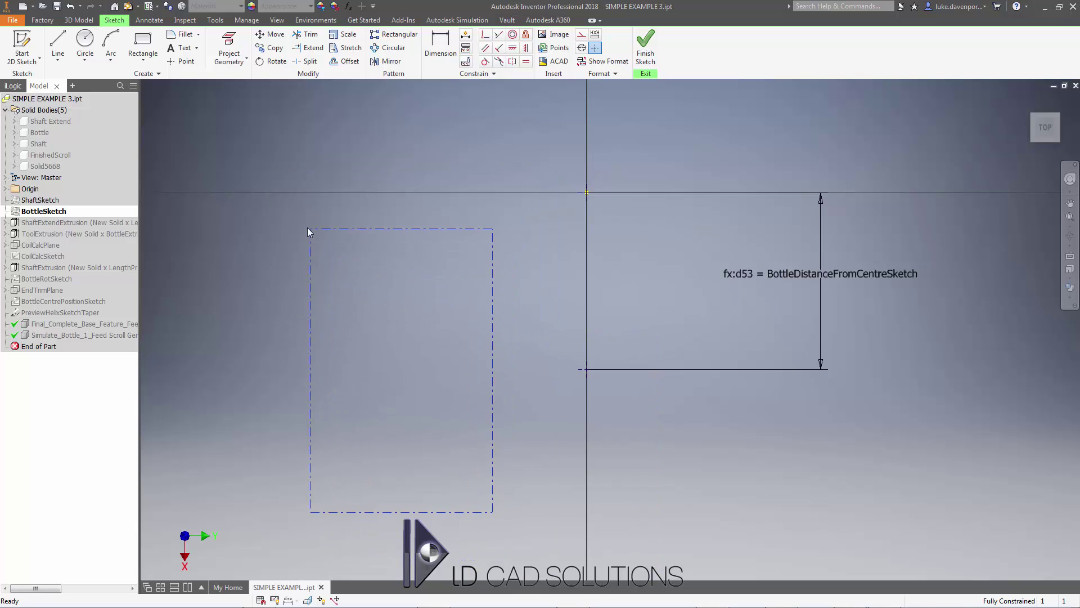
{"action": "left_click", "coordinate": [307, 256]}
{"action": "middle_click_drag", "start_coordinate": [492, 323], "coordinate": [555, 282]}
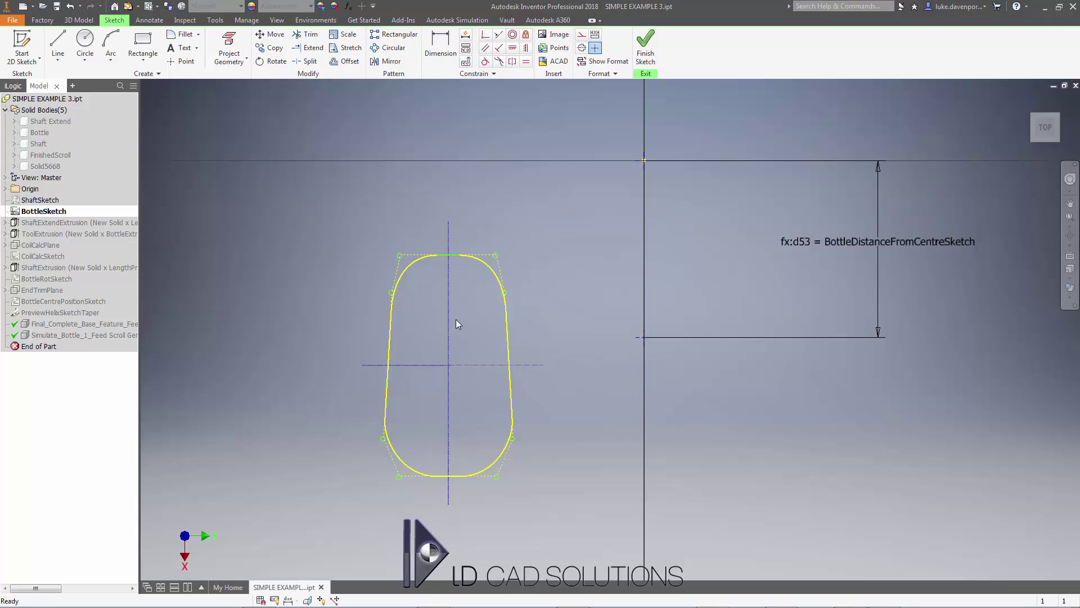
{"action": "middle_click_drag", "start_coordinate": [573, 335], "coordinate": [547, 336]}
- Select the bottle's upper and lower axis lines
{"action": "left_click", "coordinate": [424, 337]}
{"action": "mouse_move", "coordinate": [447, 365]}
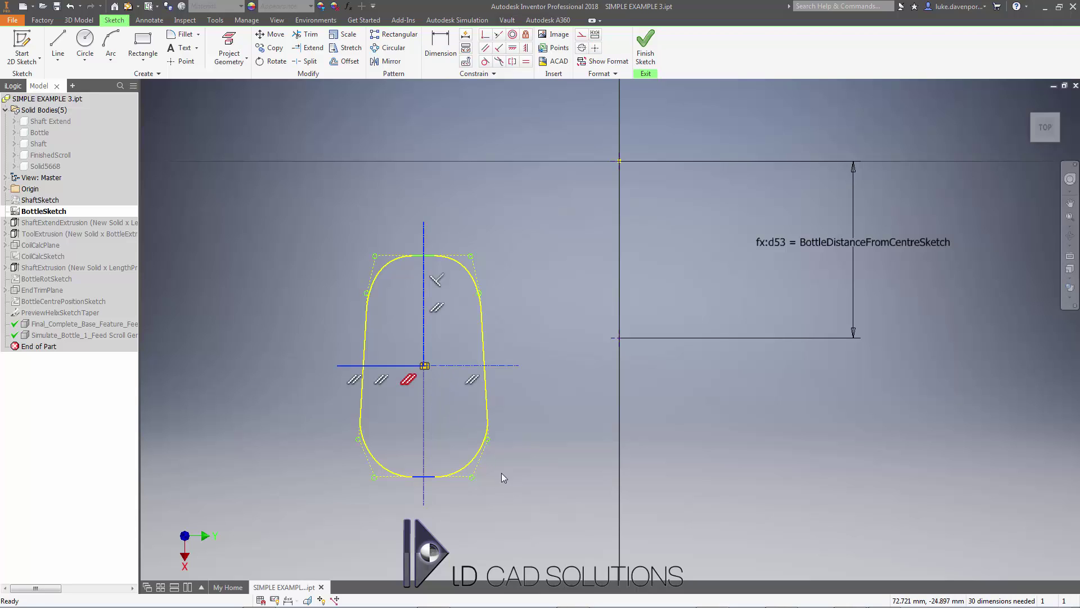
{"action": "left_click", "coordinate": [426, 446]}
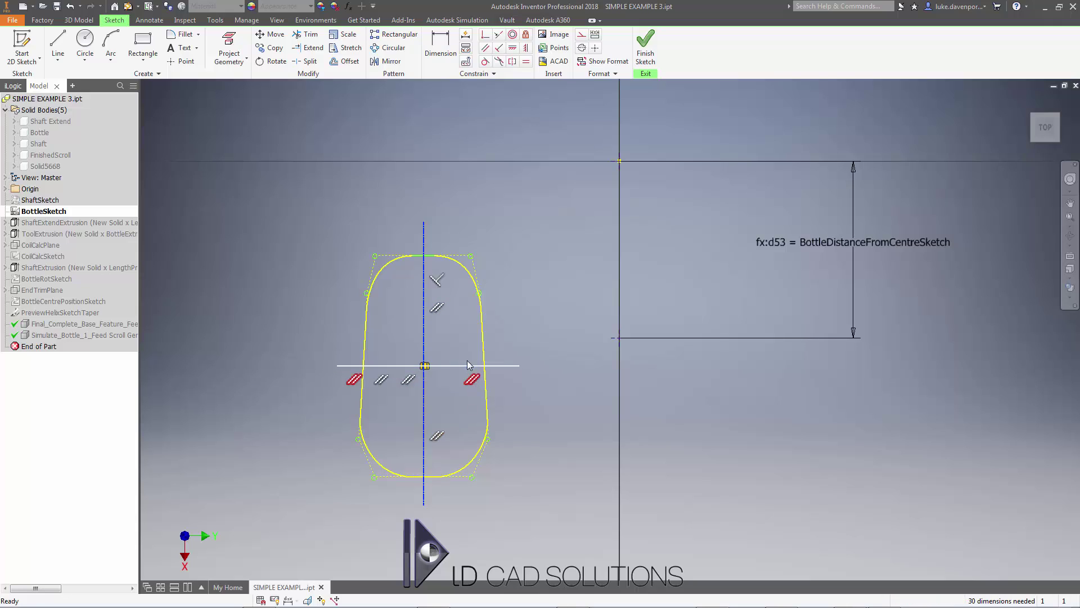
- Convert the two selected axis lines into dashed construction centre lines
{"action": "left_click", "coordinate": [582, 40]}
{"action": "key", "text": "F2"}
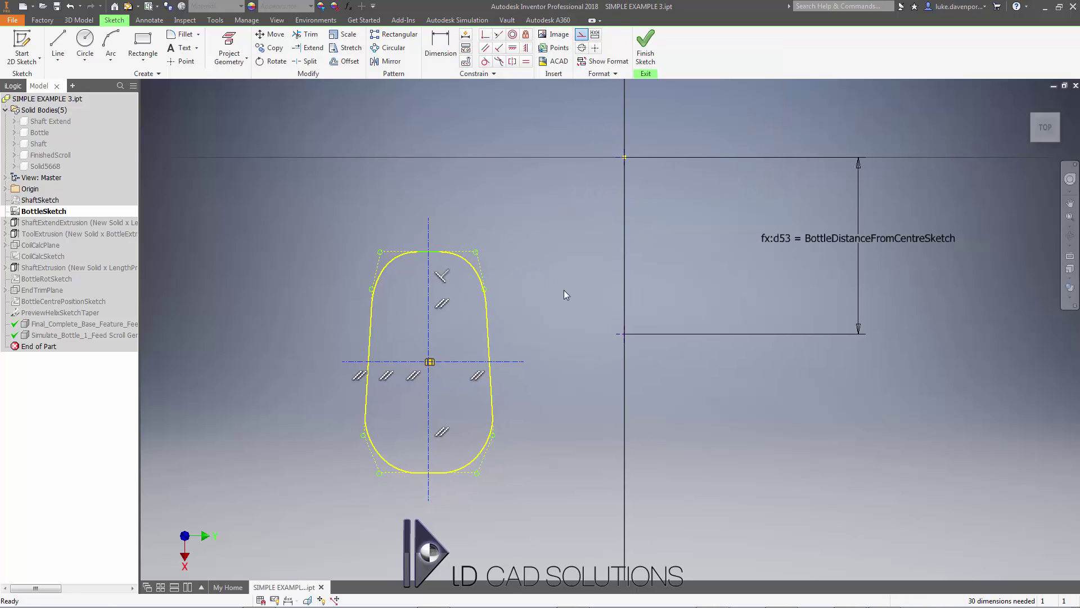
{"action": "left_click_drag", "start_coordinate": [565, 290], "coordinate": [573, 288]}
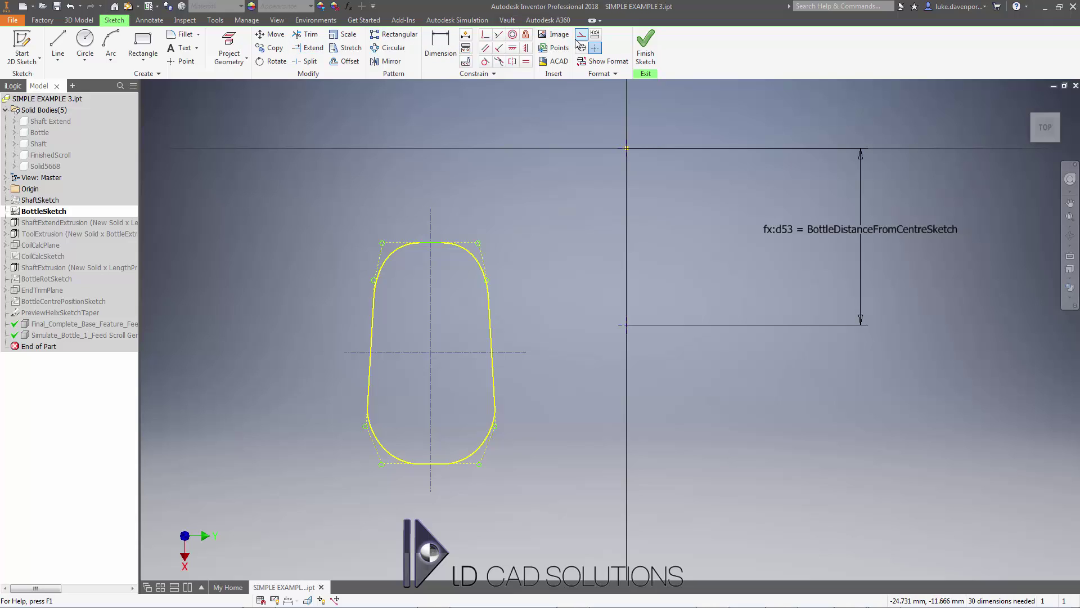
- Show the Layout panel on the sketch ribbon
{"action": "right_click", "coordinate": [706, 41]}
{"action": "mouse_move", "coordinate": [769, 67]}
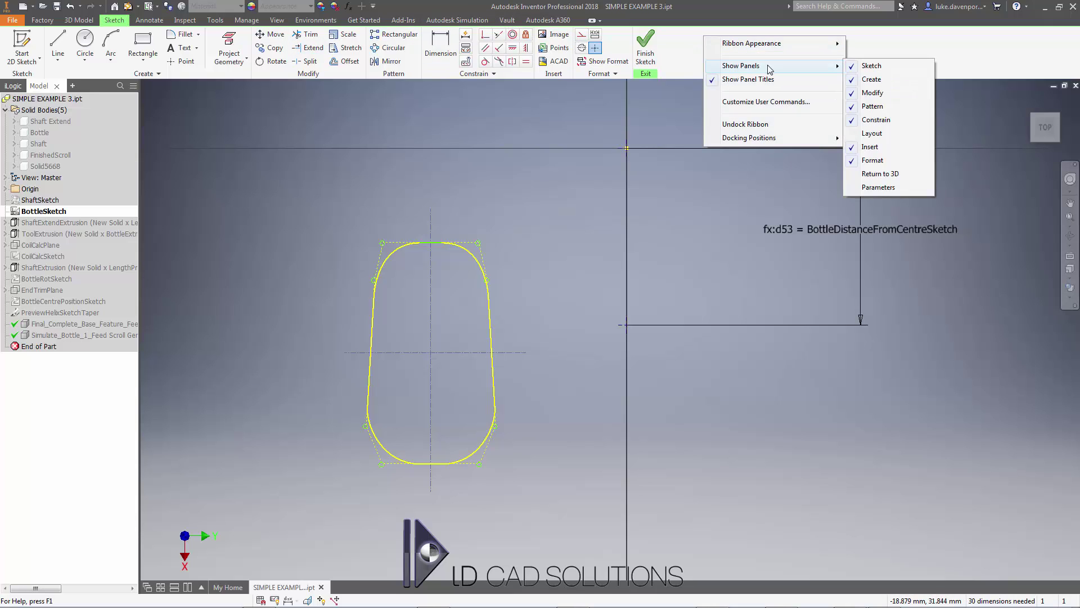
{"action": "left_click", "coordinate": [887, 139]}
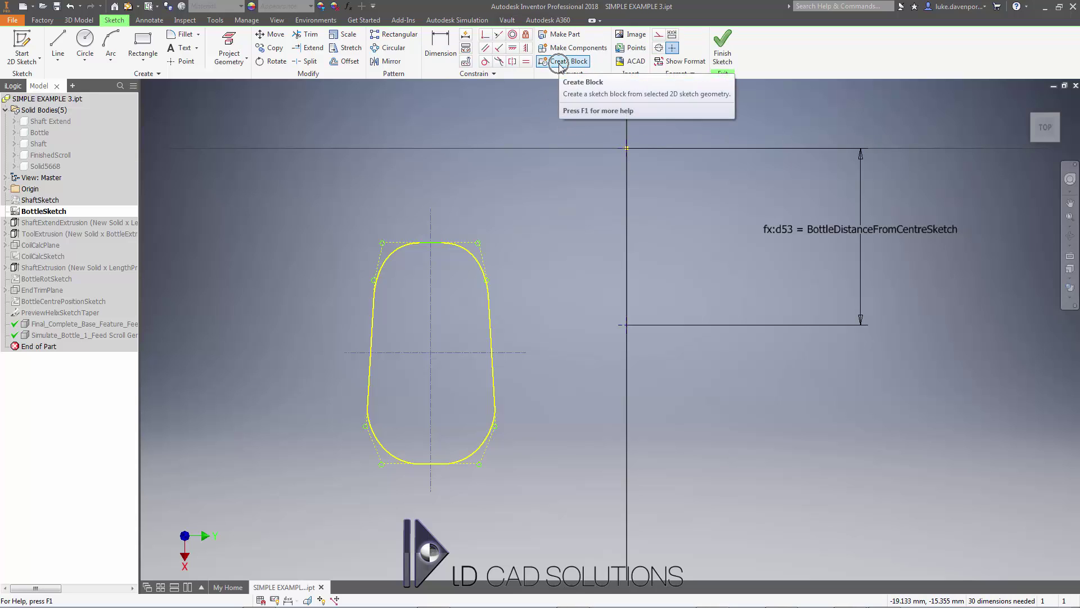
- Attempt a 'Bottle' block from the outline with a centre insertion point, then dismiss the error
{"action": "middle_click_drag", "start_coordinate": [522, 214], "coordinate": [530, 177]}
{"action": "mouse_move", "coordinate": [327, 138]}
{"action": "left_mouse_down"}
{"action": "mouse_move", "coordinate": [547, 404]}
{"action": "mouse_move", "coordinate": [565, 491]}
{"action": "left_mouse_up"}
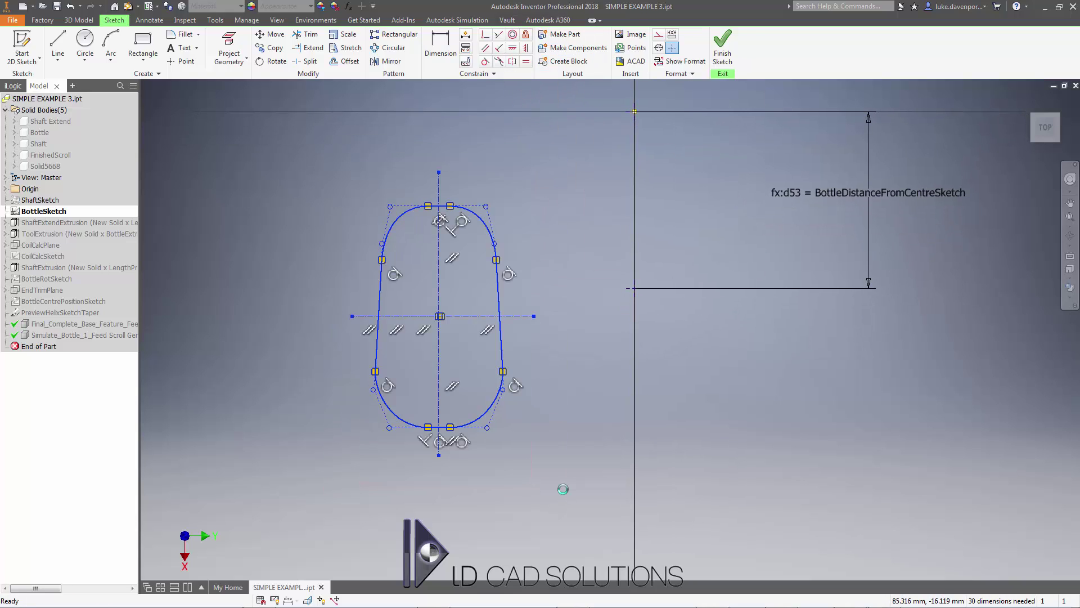
{"action": "left_click", "coordinate": [571, 63]}
{"action": "type", "text": "Bottle"}
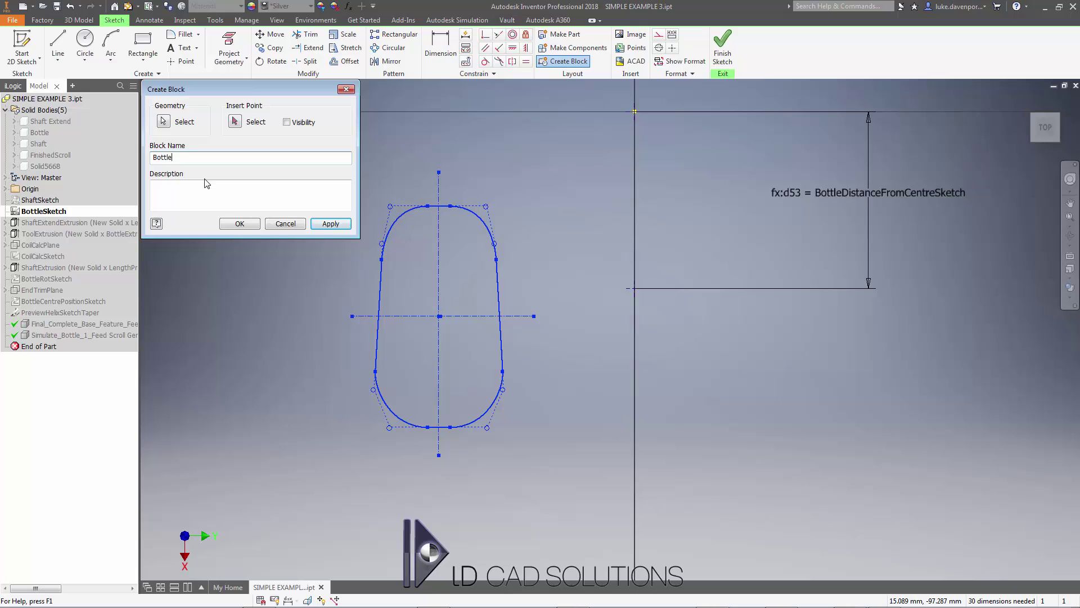
{"action": "left_click", "coordinate": [235, 122]}
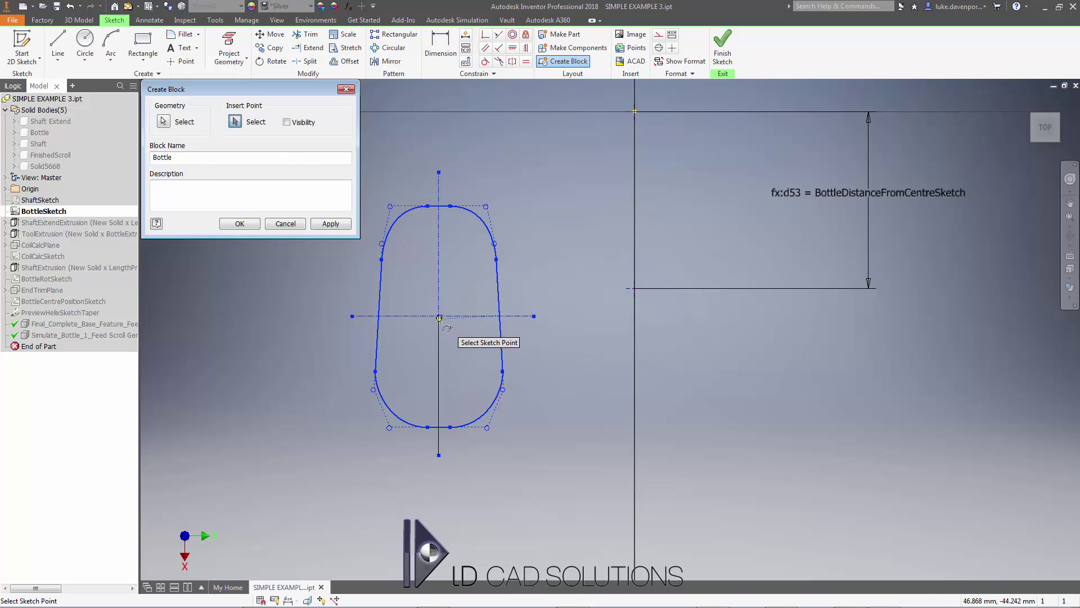
{"action": "scroll", "coordinate": [434, 316], "scroll_direction": "down", "scroll_amount": 1}
{"action": "scroll", "coordinate": [433, 314], "scroll_direction": "up", "scroll_amount": 5}
{"action": "left_click", "coordinate": [428, 281]}
{"action": "scroll", "coordinate": [365, 251], "scroll_direction": "down", "scroll_amount": 4}
{"action": "left_click", "coordinate": [287, 122]}
{"action": "left_click", "coordinate": [239, 224]}
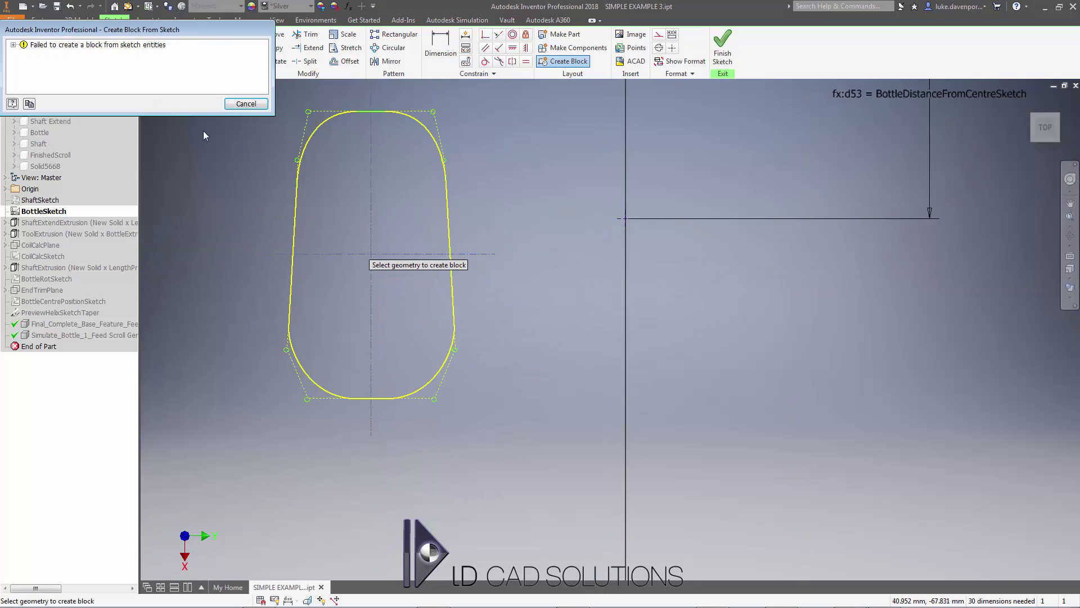
{"action": "left_click", "coordinate": [12, 45]}
{"action": "left_click", "coordinate": [246, 104]}
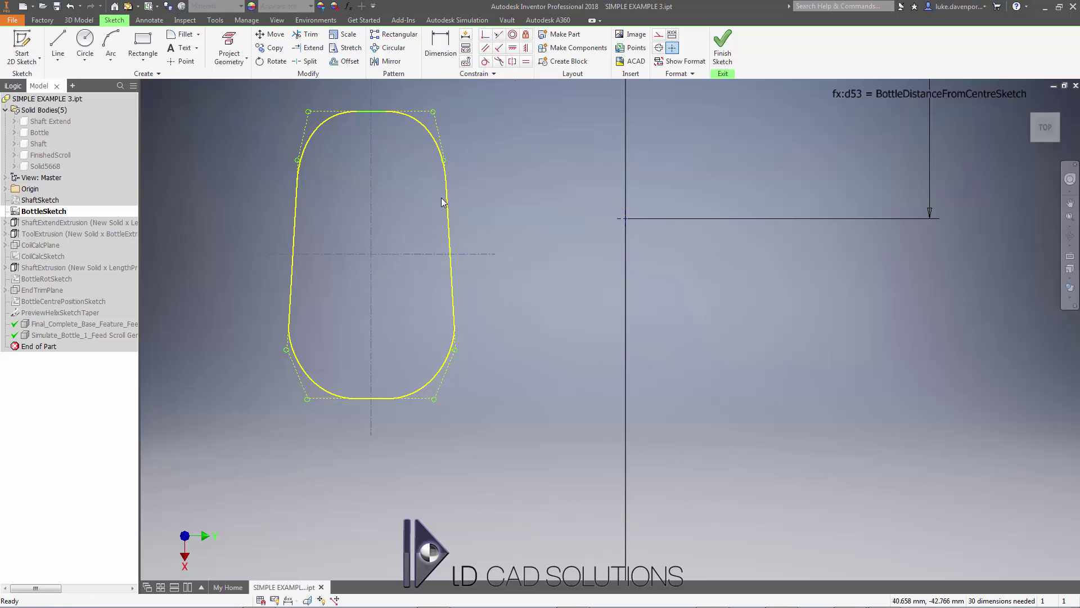
- Create block Bottle2 from all the bottle sketch geometry and expand the Blocks folder
{"action": "mouse_move", "coordinate": [237, 85]}
{"action": "left_mouse_down"}
{"action": "mouse_move", "coordinate": [486, 455]}
{"action": "mouse_move", "coordinate": [518, 475]}
{"action": "left_mouse_up"}
{"action": "left_click", "coordinate": [557, 62]}
{"action": "left_click", "coordinate": [192, 160]}
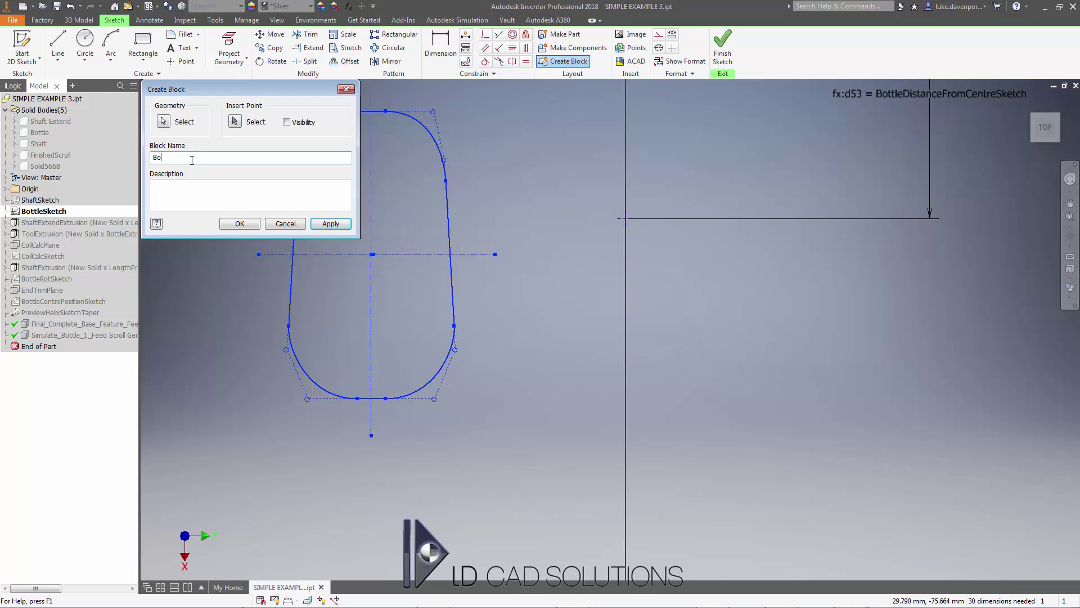
{"action": "key", "text": "Return"}
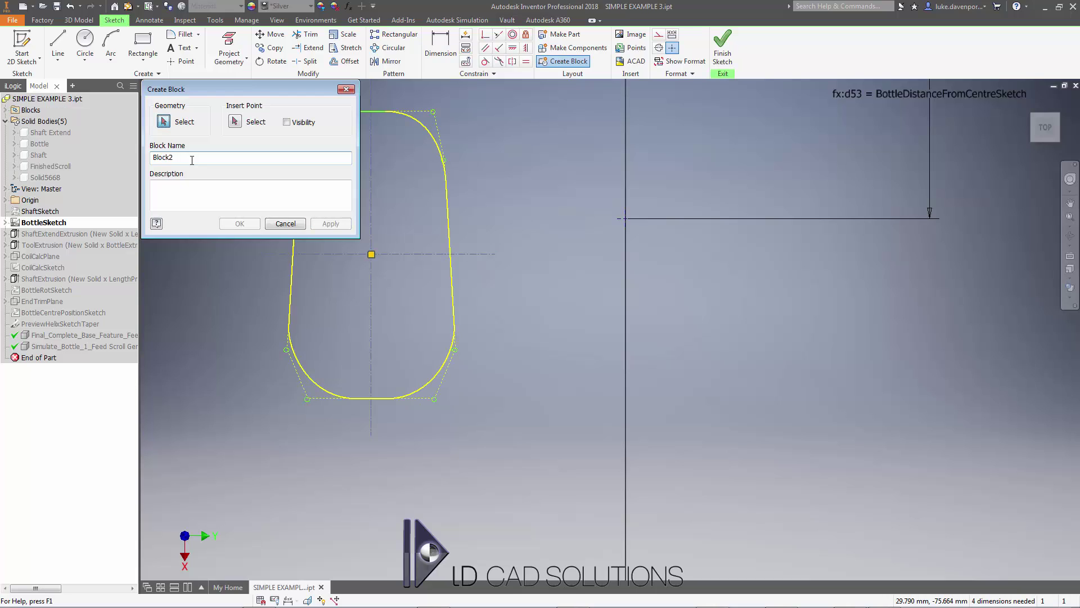
{"action": "left_click", "coordinate": [346, 88]}
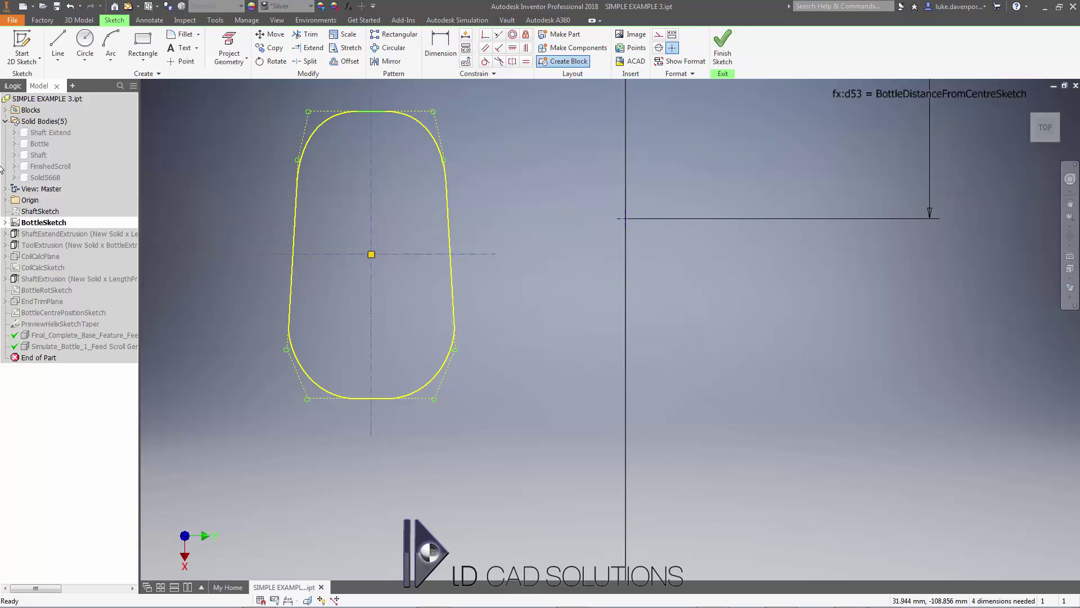
{"action": "left_click", "coordinate": [5, 110]}
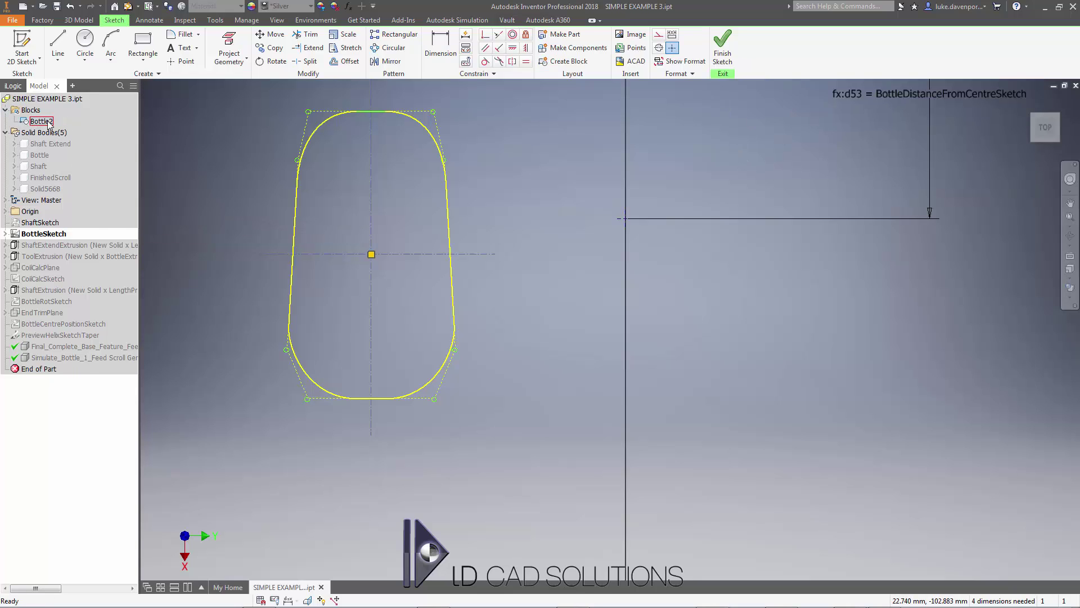
- Delete the original bottle geometry and drag a Bottle2 instance from the Blocks folder into the sketch
{"action": "scroll", "coordinate": [289, 234], "scroll_direction": "down", "scroll_amount": 3}
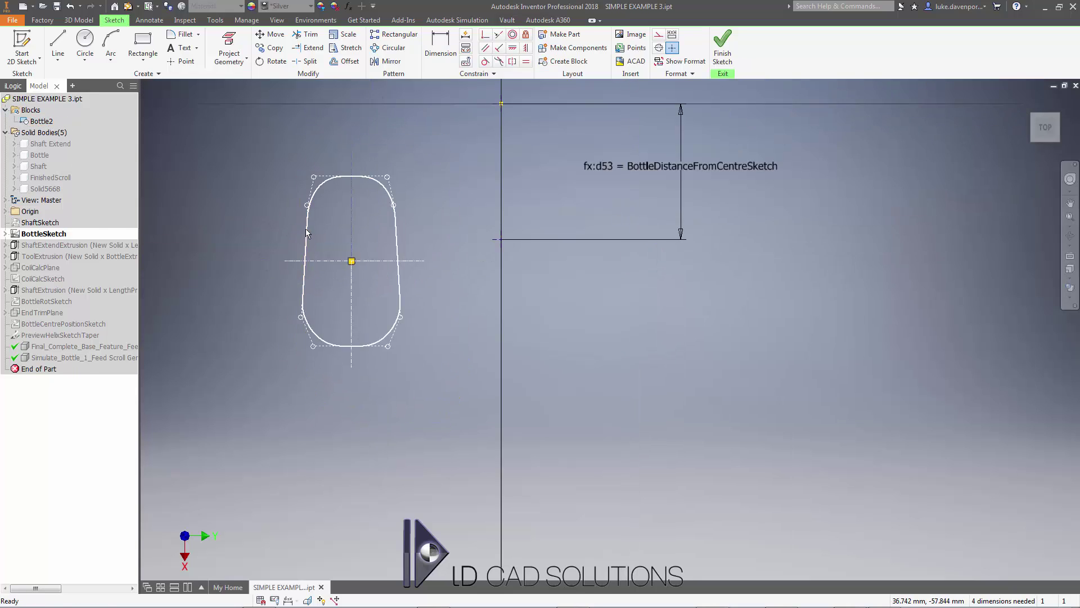
{"action": "left_click_drag", "start_coordinate": [267, 133], "coordinate": [443, 448]}
{"action": "key", "text": "Delete"}
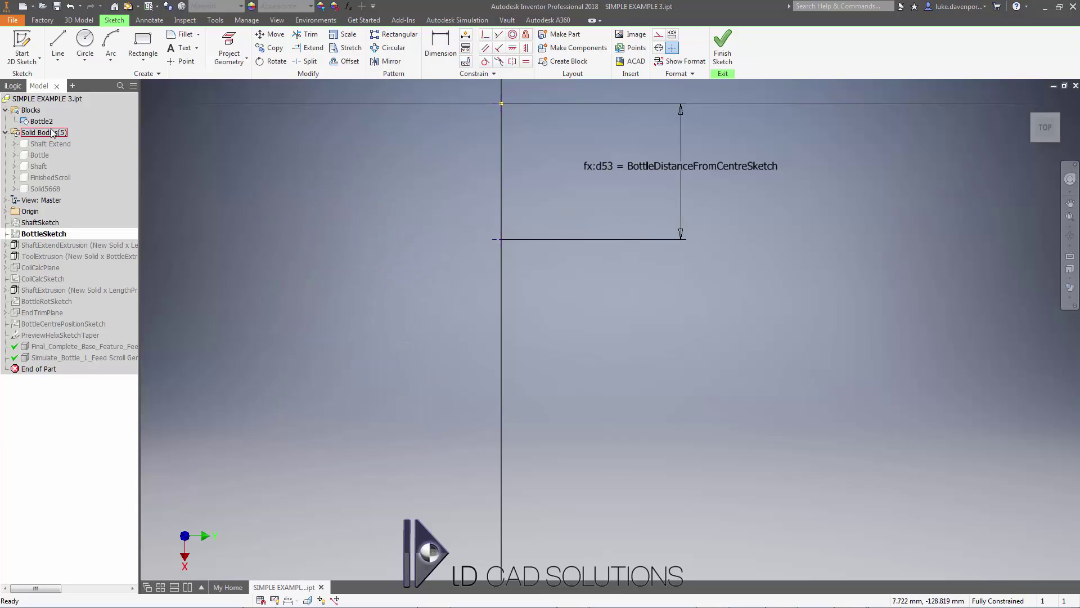
{"action": "mouse_move", "coordinate": [41, 121]}
{"action": "left_mouse_down"}
{"action": "mouse_move", "coordinate": [330, 249]}
{"action": "mouse_move", "coordinate": [375, 300]}
{"action": "mouse_move", "coordinate": [453, 247]}
{"action": "mouse_move", "coordinate": [321, 233]}
{"action": "mouse_move", "coordinate": [374, 230]}
{"action": "mouse_move", "coordinate": [416, 289]}
{"action": "mouse_move", "coordinate": [394, 264]}
{"action": "left_mouse_up"}
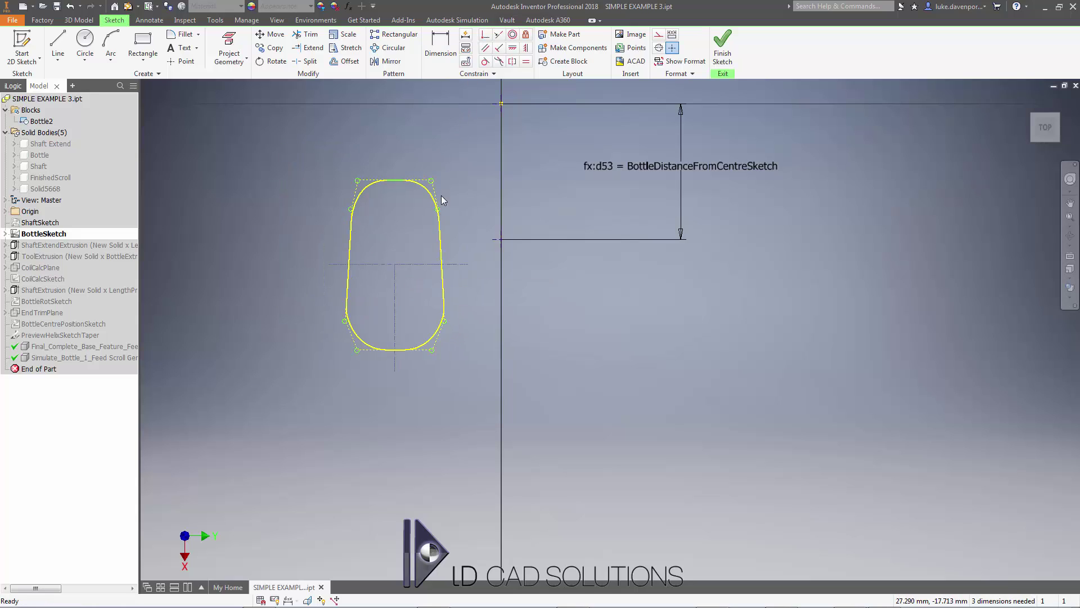
- Make the Bottle2 block's centre point coincident with the reference-line intersection
{"action": "left_click", "coordinate": [486, 38]}
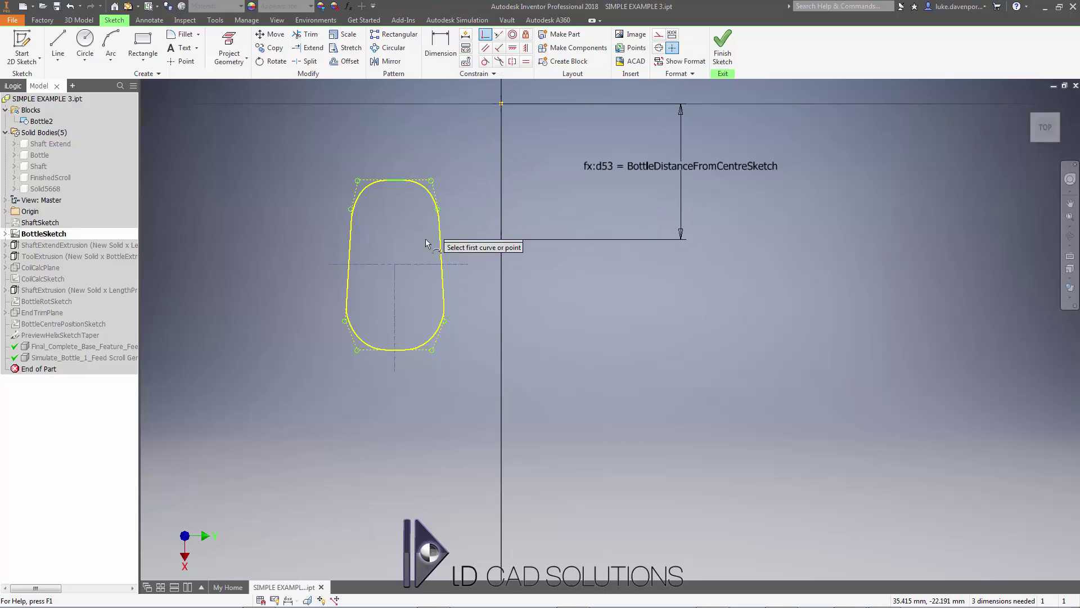
{"action": "left_click", "coordinate": [396, 264]}
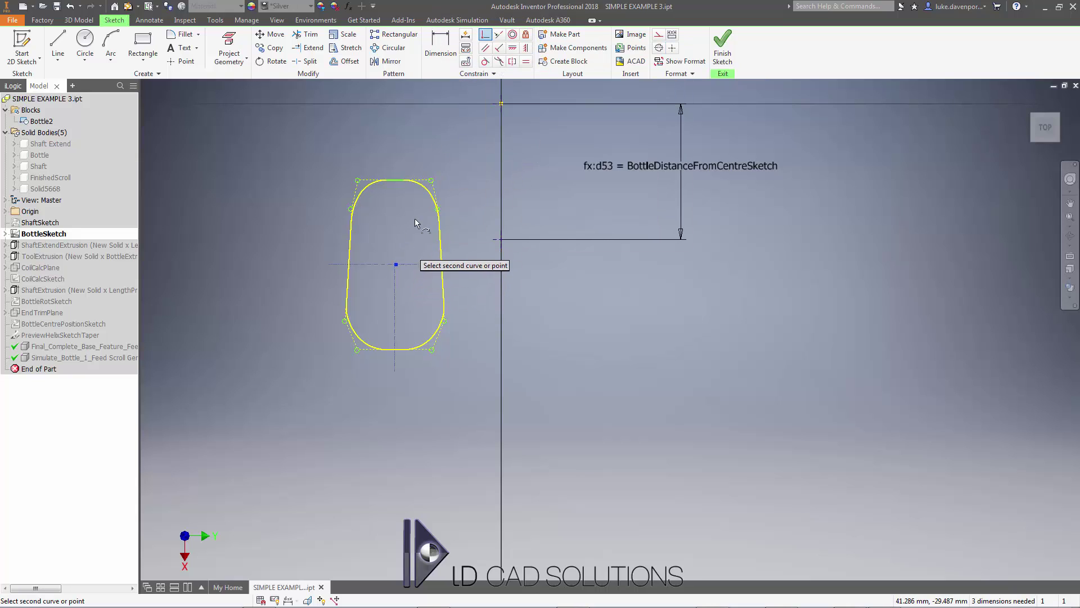
{"action": "key", "text": "Escape"}
{"action": "left_click", "coordinate": [486, 37]}
{"action": "scroll", "coordinate": [401, 265], "scroll_direction": "up", "scroll_amount": 3}
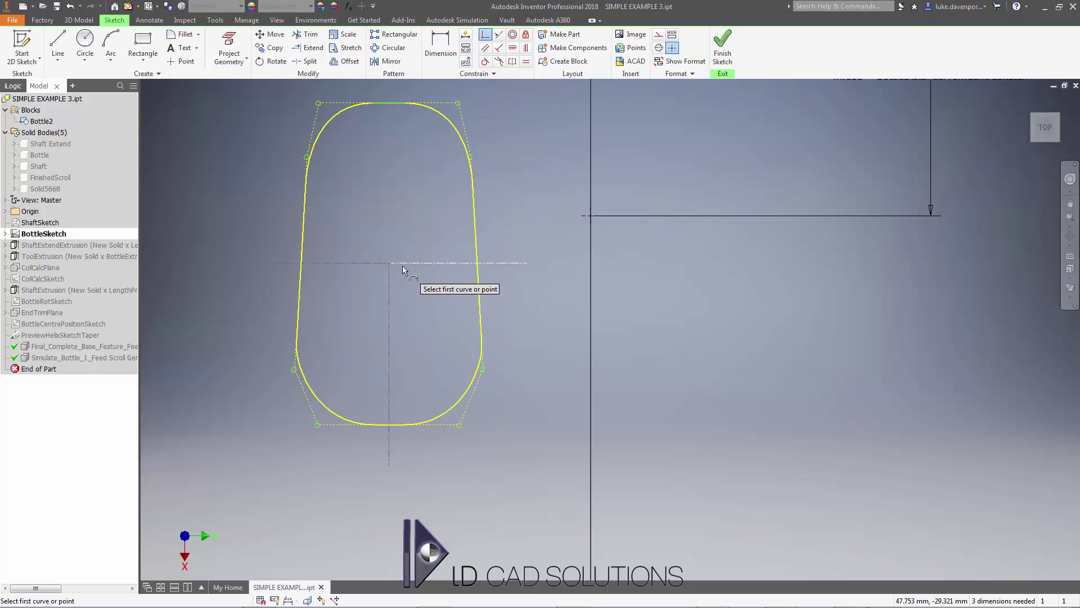
{"action": "scroll", "coordinate": [394, 264], "scroll_direction": "down", "scroll_amount": 5}
{"action": "scroll", "coordinate": [392, 265], "scroll_direction": "up", "scroll_amount": 10}
{"action": "scroll", "coordinate": [392, 265], "scroll_direction": "up", "scroll_amount": 5}
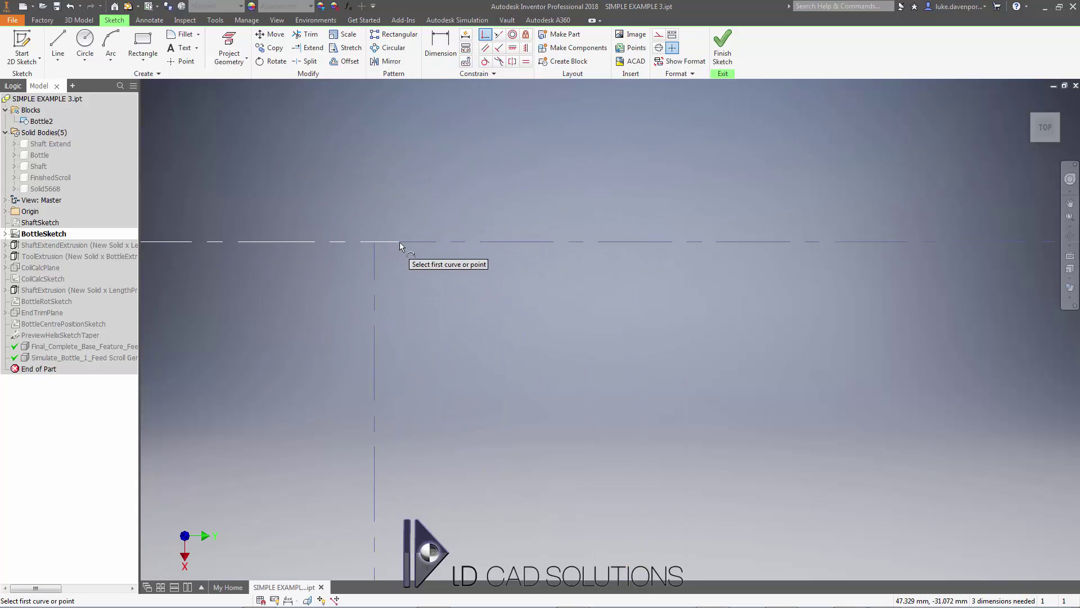
{"action": "left_click", "coordinate": [375, 245]}
{"action": "scroll", "coordinate": [394, 268], "scroll_direction": "down", "scroll_amount": 5}
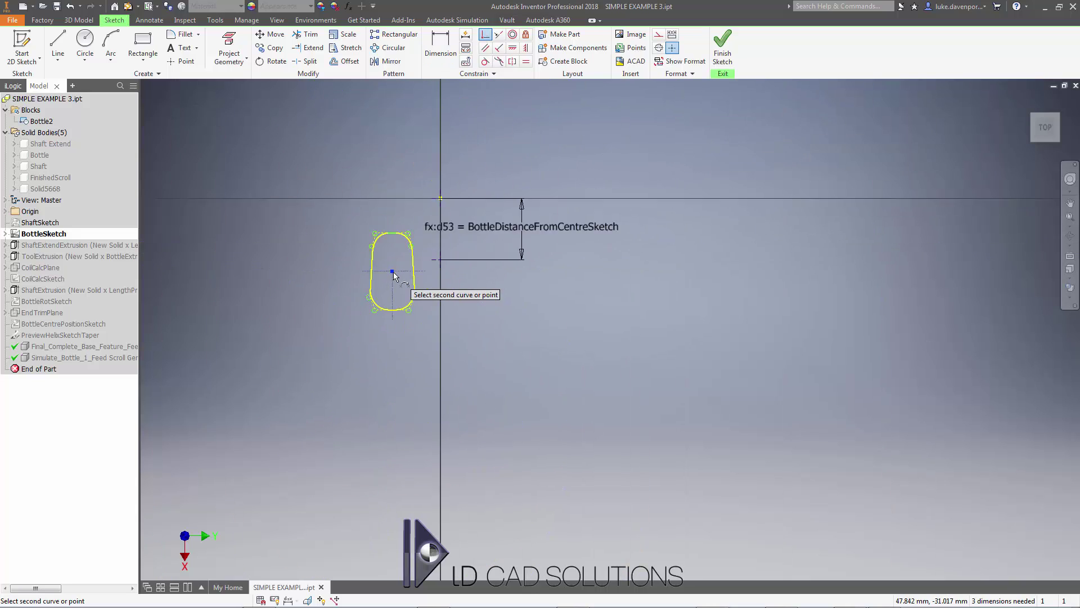
{"action": "scroll", "coordinate": [453, 268], "scroll_direction": "up", "scroll_amount": 5}
{"action": "left_click", "coordinate": [452, 265]}
{"action": "scroll", "coordinate": [549, 313], "scroll_direction": "down", "scroll_amount": 3}
{"action": "key", "text": "Escape"}
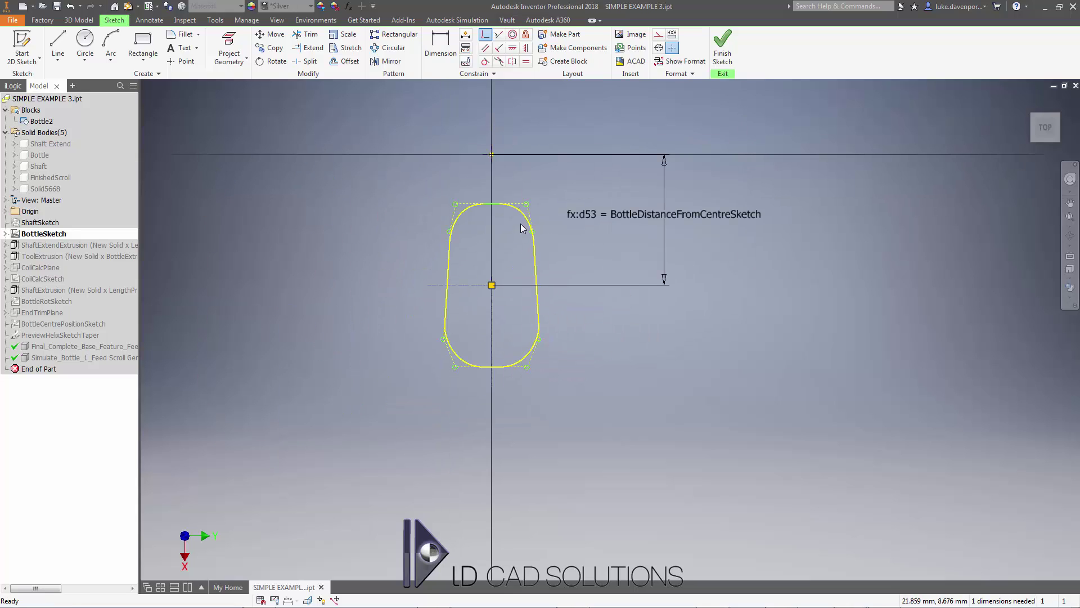
- Rotate the block and constrain its dashed axis horizontal, undoing the parallel attempt
{"action": "left_click_drag", "start_coordinate": [529, 211], "coordinate": [576, 265]}
{"action": "left_click", "coordinate": [513, 49]}
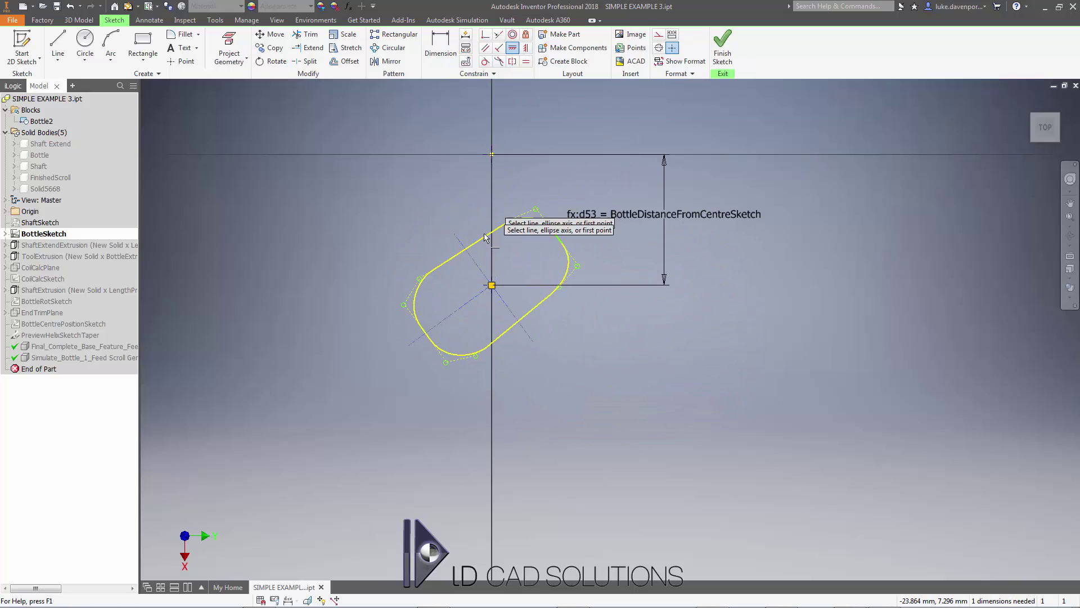
{"action": "left_click", "coordinate": [480, 298]}
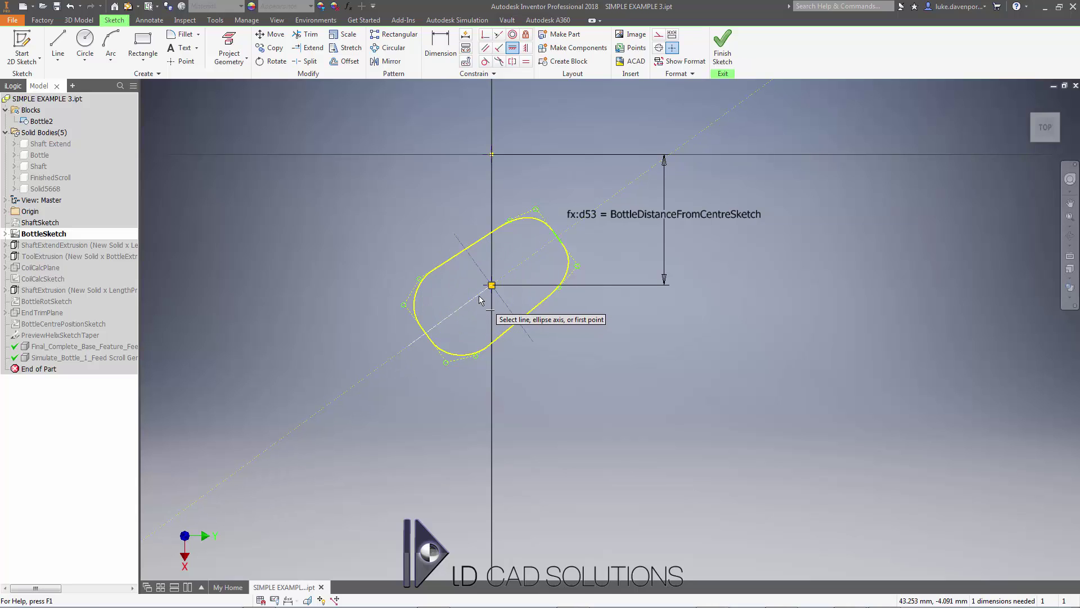
{"action": "left_click", "coordinate": [492, 265]}
{"action": "key", "text": "ctrl+z"}
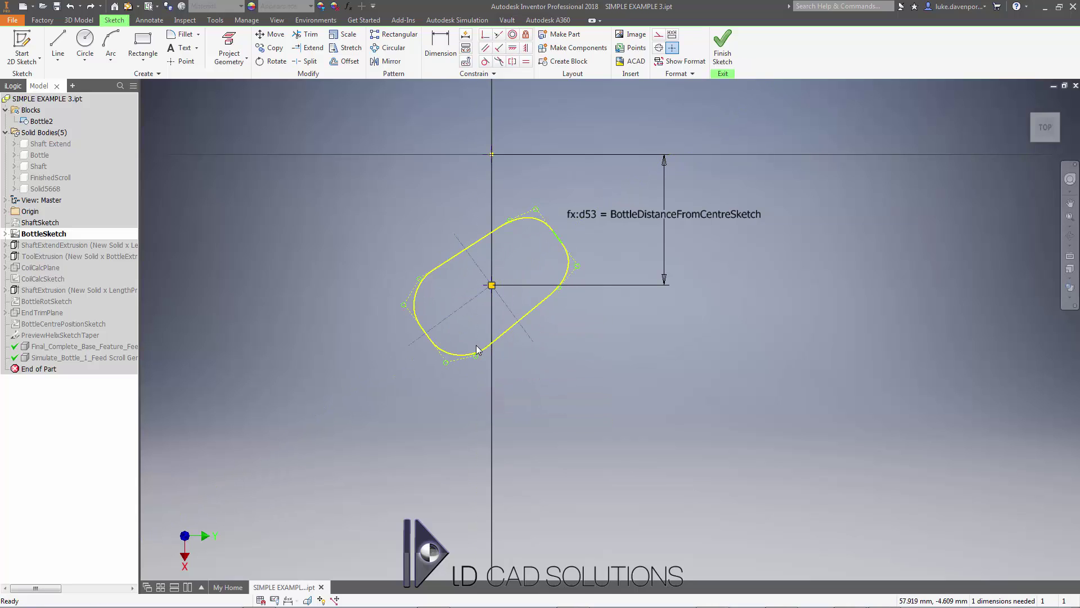
{"action": "left_click", "coordinate": [525, 48]}
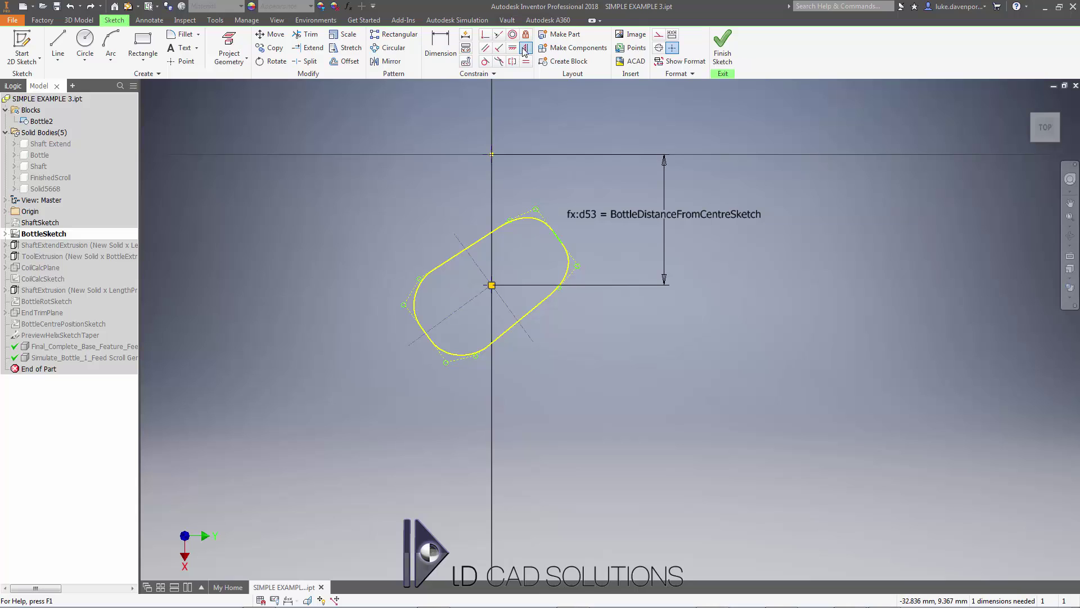
{"action": "left_click", "coordinate": [478, 299]}
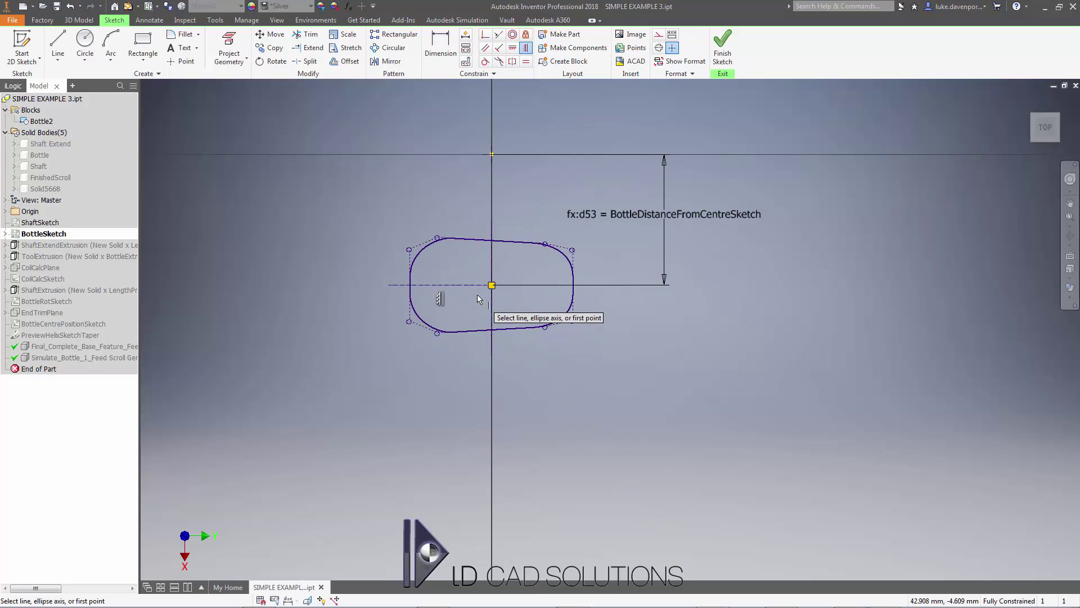
{"action": "key", "text": "Escape"}
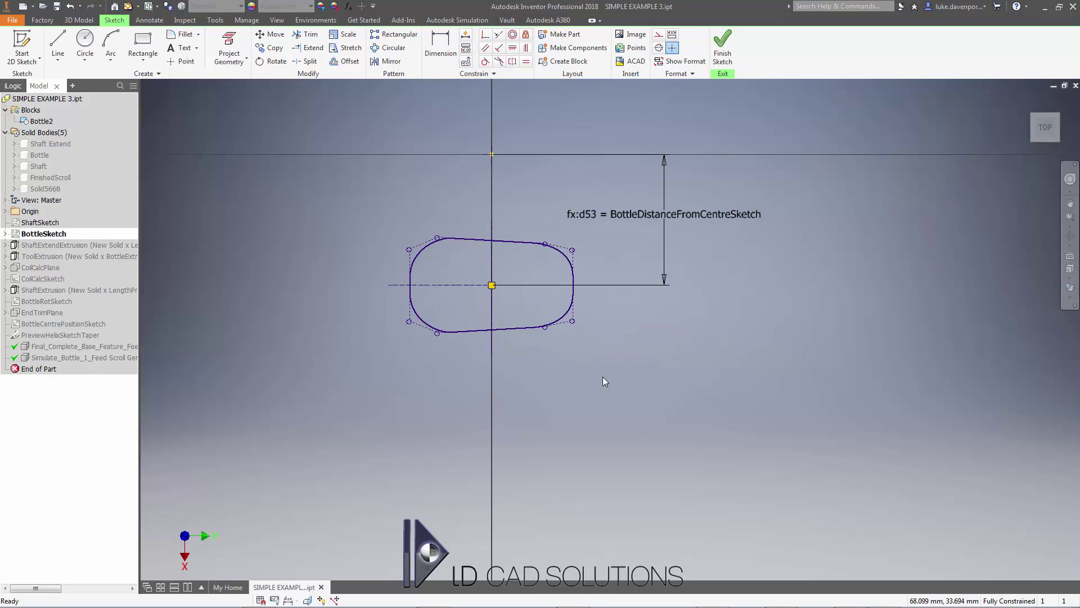
- Finish the bottle sketch accepting its errors, then start Feed Scroll Generate with model settings
{"action": "middle_click_drag", "start_coordinate": [642, 346], "coordinate": [634, 360]}
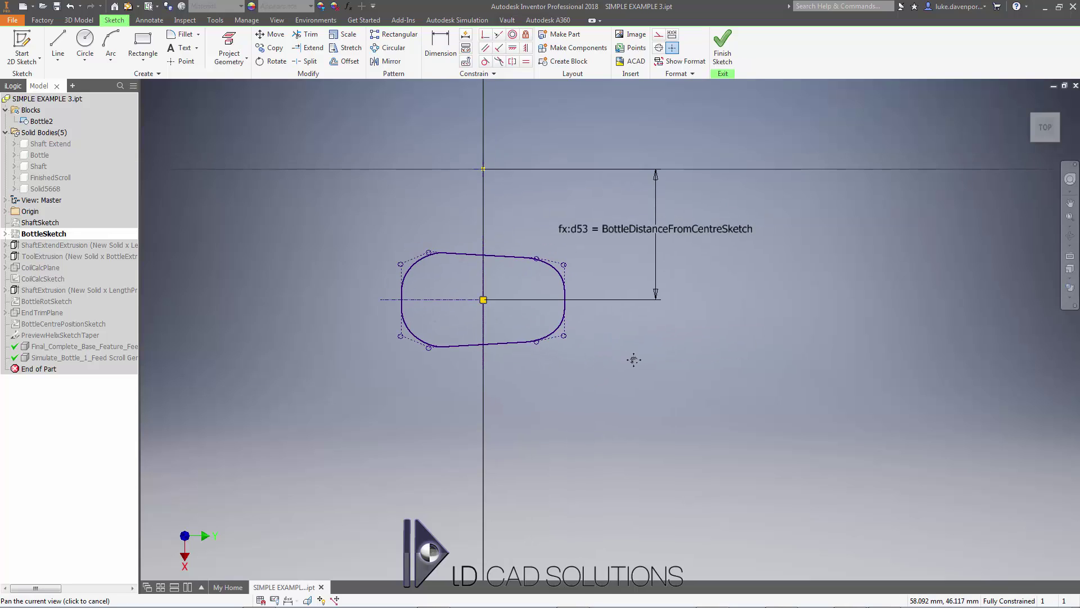
{"action": "left_click", "coordinate": [722, 45]}
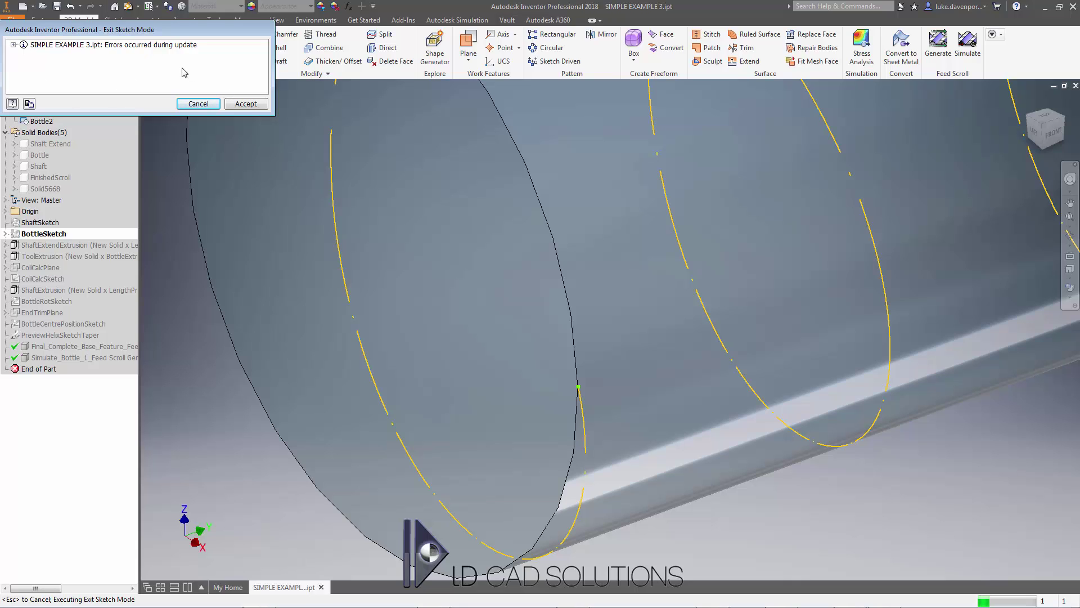
{"action": "left_click", "coordinate": [246, 104]}
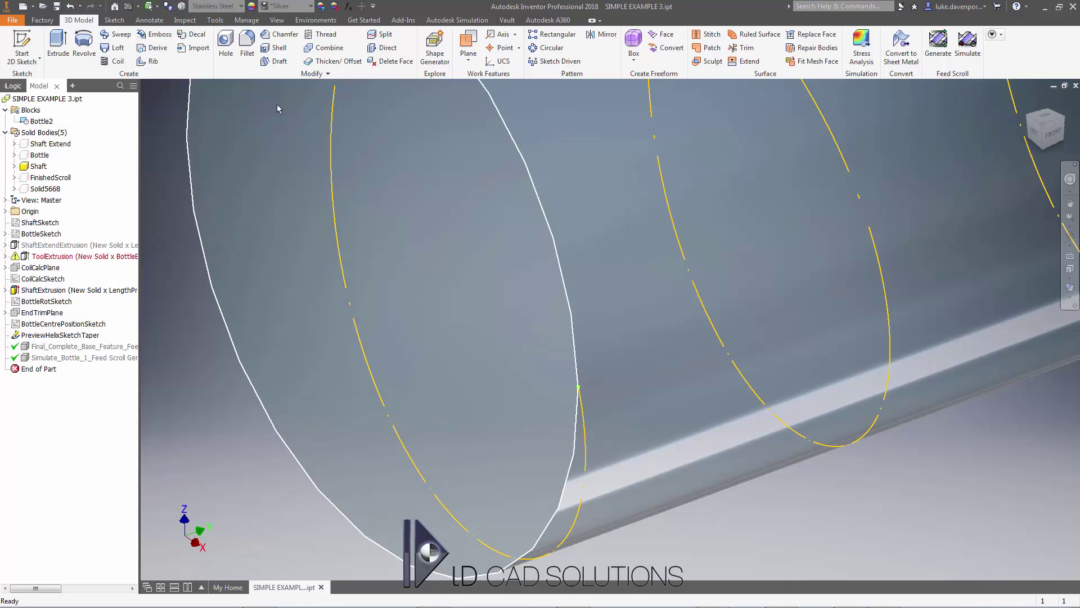
{"action": "left_click", "coordinate": [938, 48]}
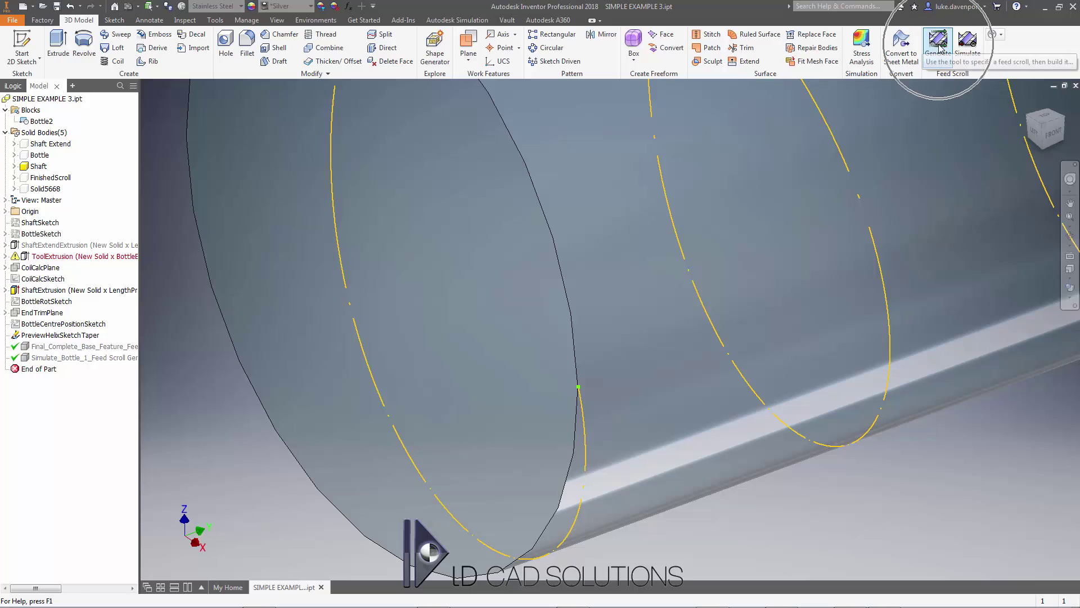
{"action": "left_click", "coordinate": [524, 338]}
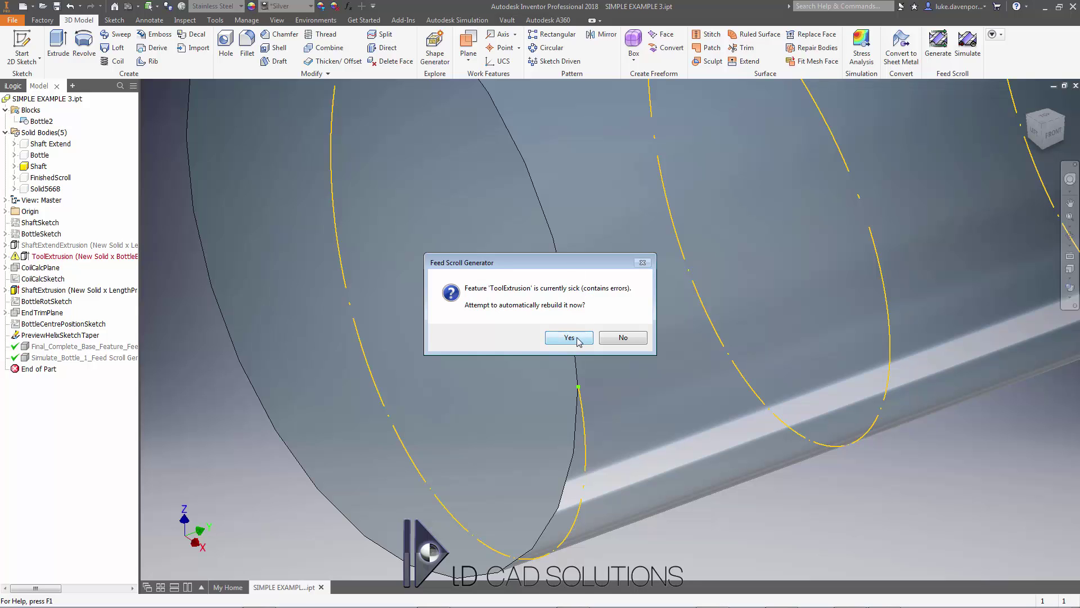
- Confirm the ToolExtrusion rebuild and set Bottle Pitch Start to 48 and End to 70
{"action": "left_click", "coordinate": [561, 339]}
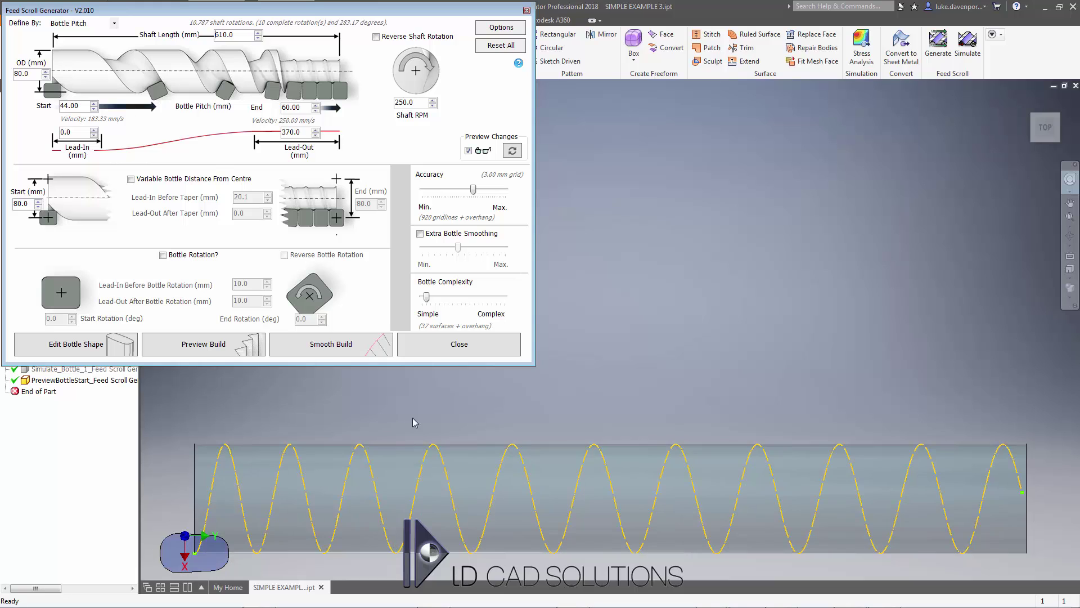
{"action": "middle_click_drag", "start_coordinate": [430, 415], "coordinate": [447, 379]}
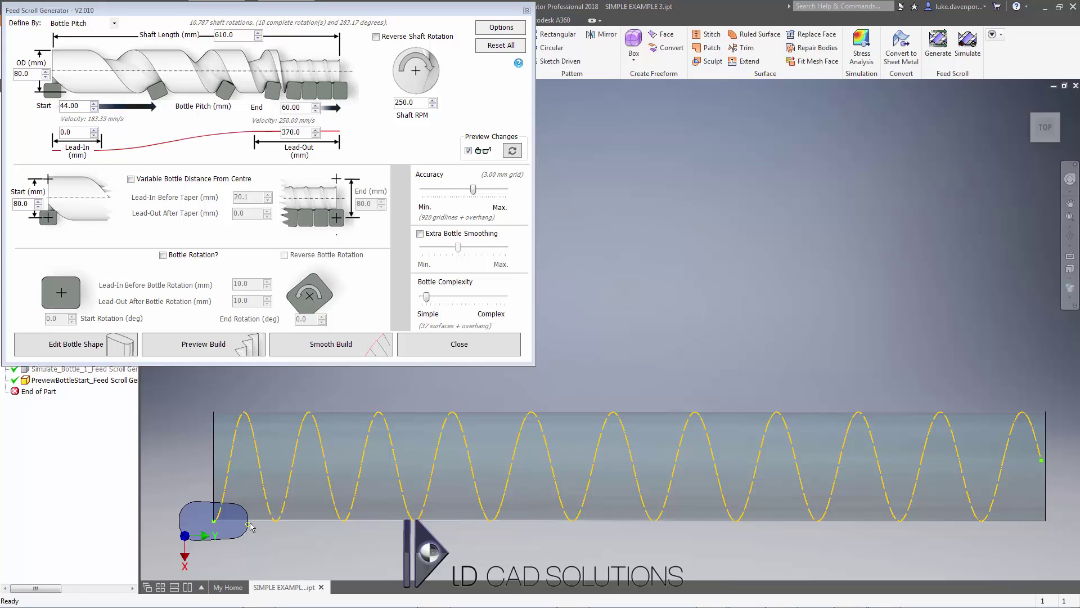
{"action": "left_click_drag", "start_coordinate": [79, 105], "coordinate": [29, 115]}
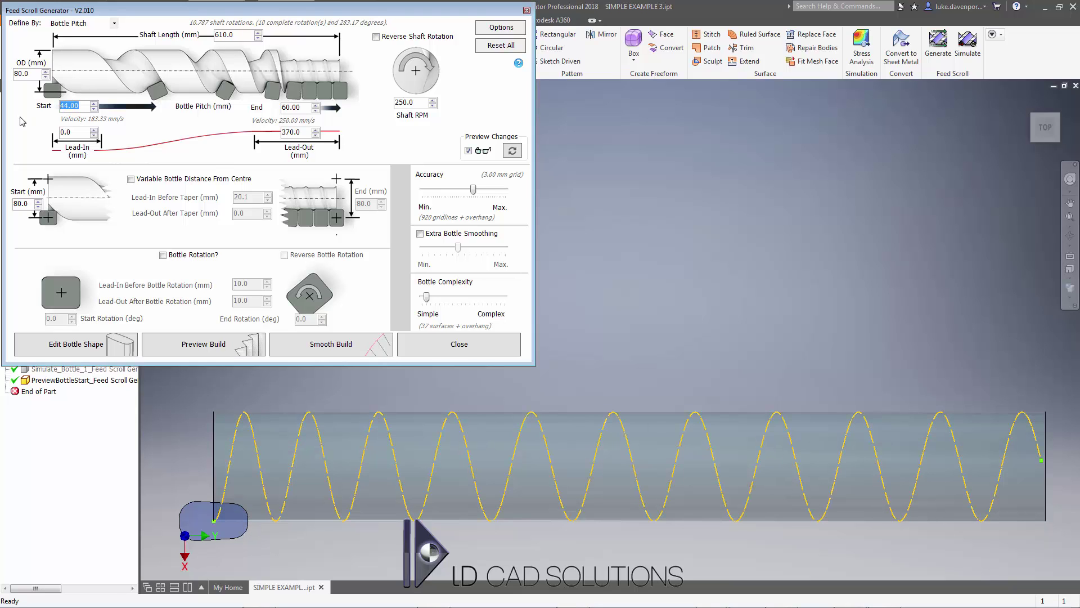
{"action": "type", "text": "48"}
{"action": "key", "text": "Return"}
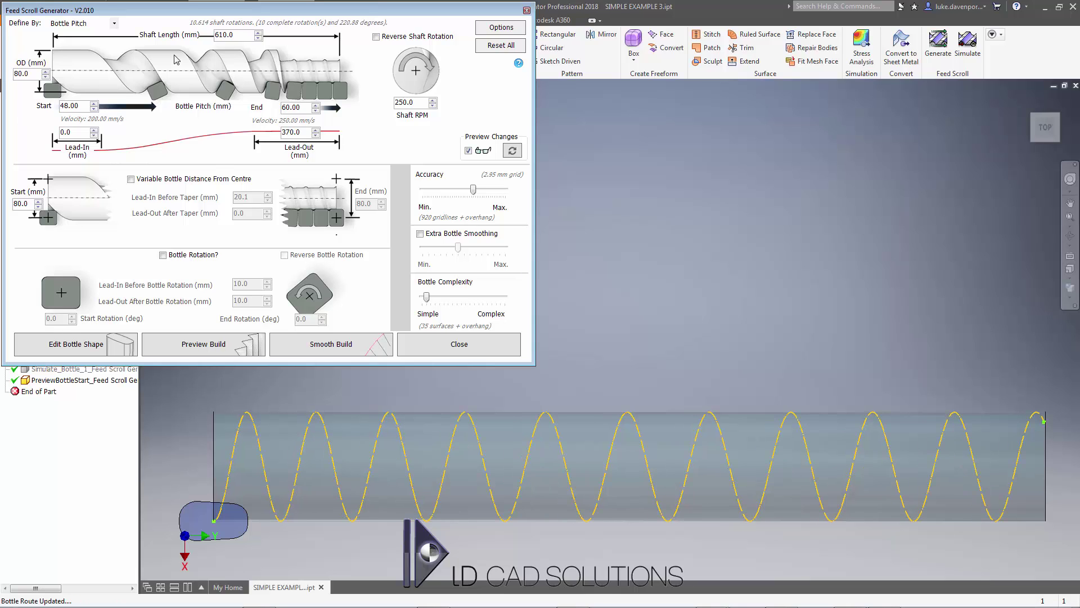
{"action": "left_click", "coordinate": [316, 111]}
{"action": "left_click_drag", "start_coordinate": [300, 108], "coordinate": [267, 113]}
{"action": "type", "text": "70"}
{"action": "key", "text": "Return"}
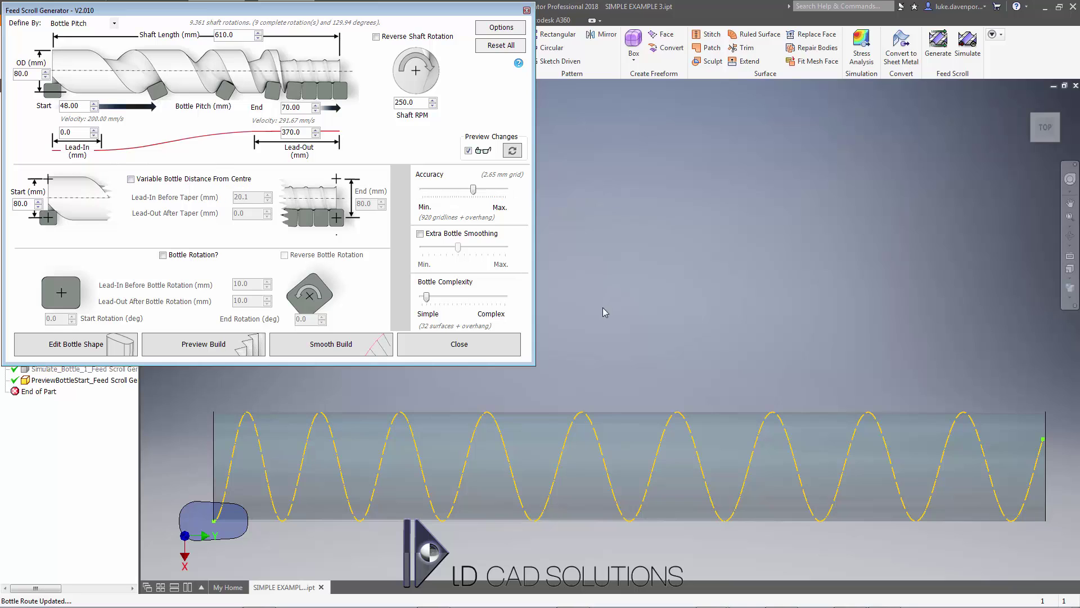
- Raise accuracy to a 1.90 mm grid (1270 gridlines) and set bottle complexity to 79 surfaces
{"action": "left_click_drag", "start_coordinate": [473, 190], "coordinate": [484, 193]}
{"action": "left_click_drag", "start_coordinate": [428, 301], "coordinate": [476, 307]}
{"action": "mouse_move", "coordinate": [473, 307]}
{"action": "left_mouse_down"}
{"action": "mouse_move", "coordinate": [422, 305]}
{"action": "mouse_move", "coordinate": [482, 304]}
{"action": "left_mouse_up"}
- Save the generator options and build a rough Preview Build feed scroll along the shaft
{"action": "left_click", "coordinate": [498, 28]}
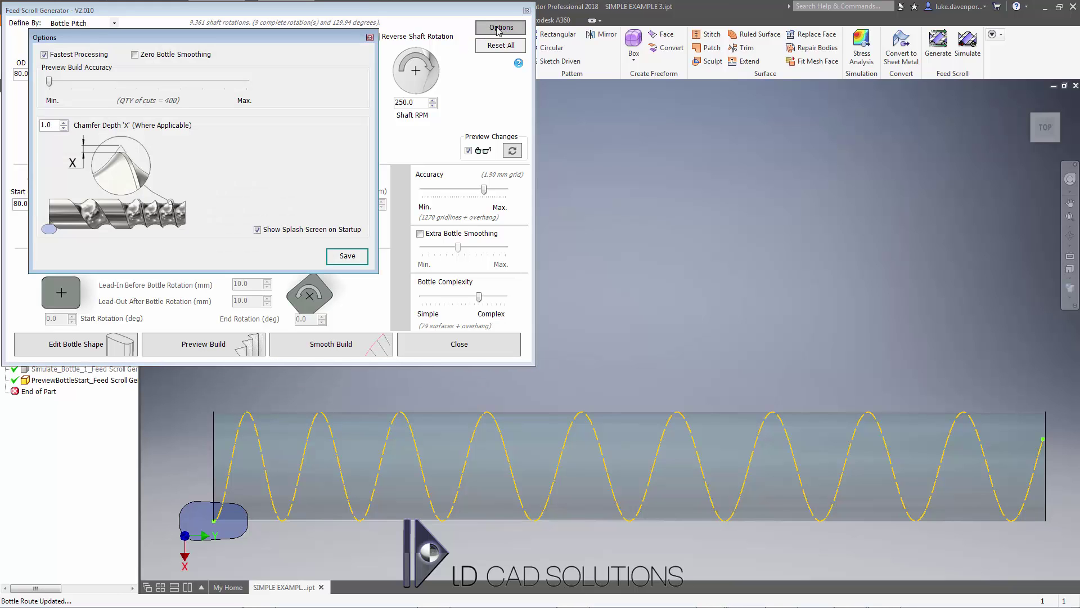
{"action": "left_click", "coordinate": [354, 259]}
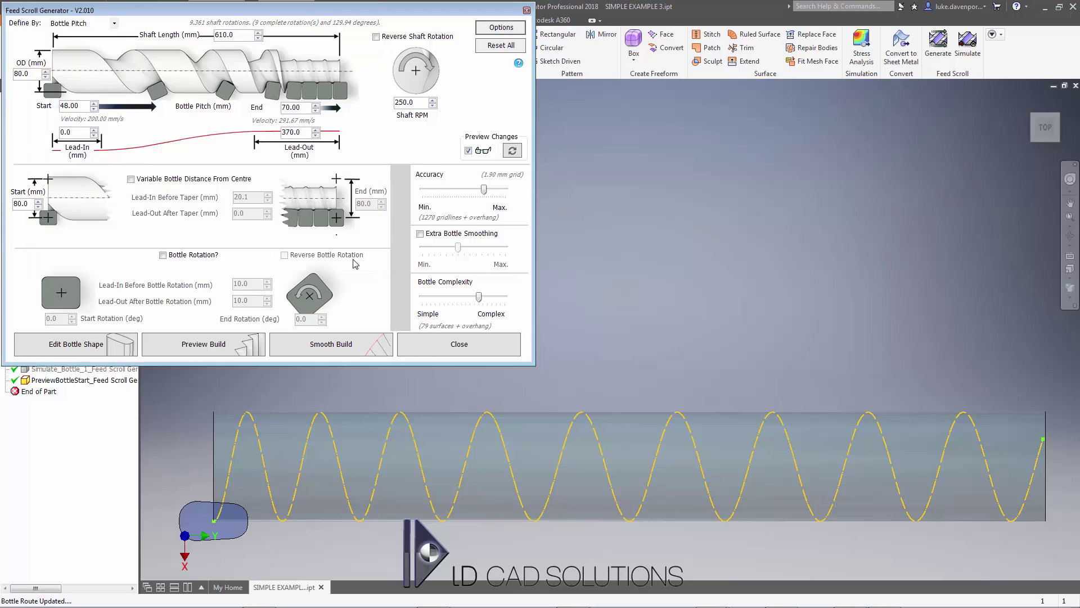
{"action": "left_click", "coordinate": [204, 346]}
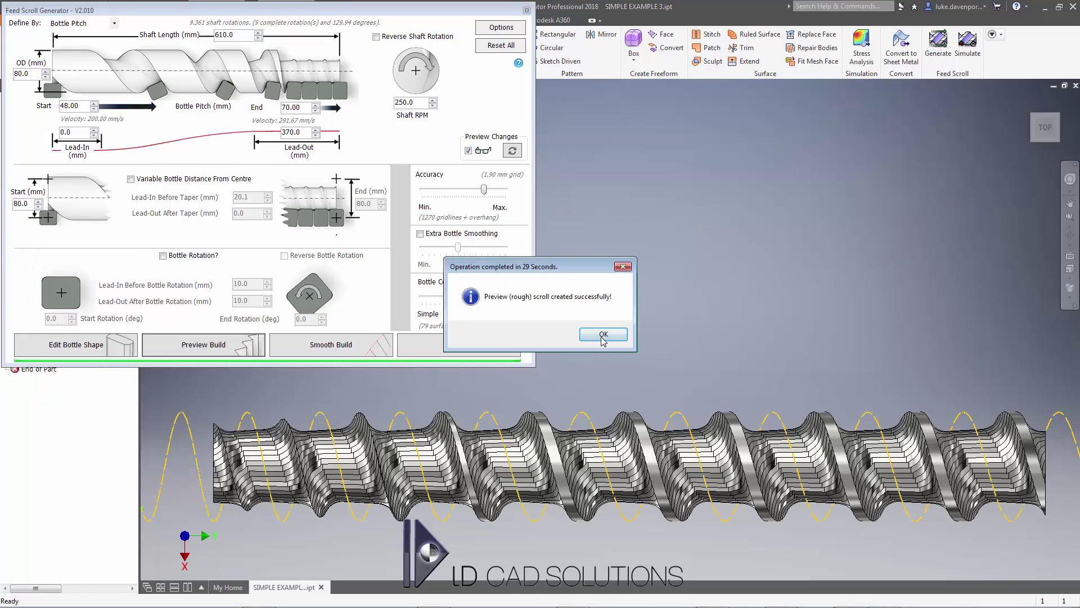
{"action": "left_click", "coordinate": [603, 336]}
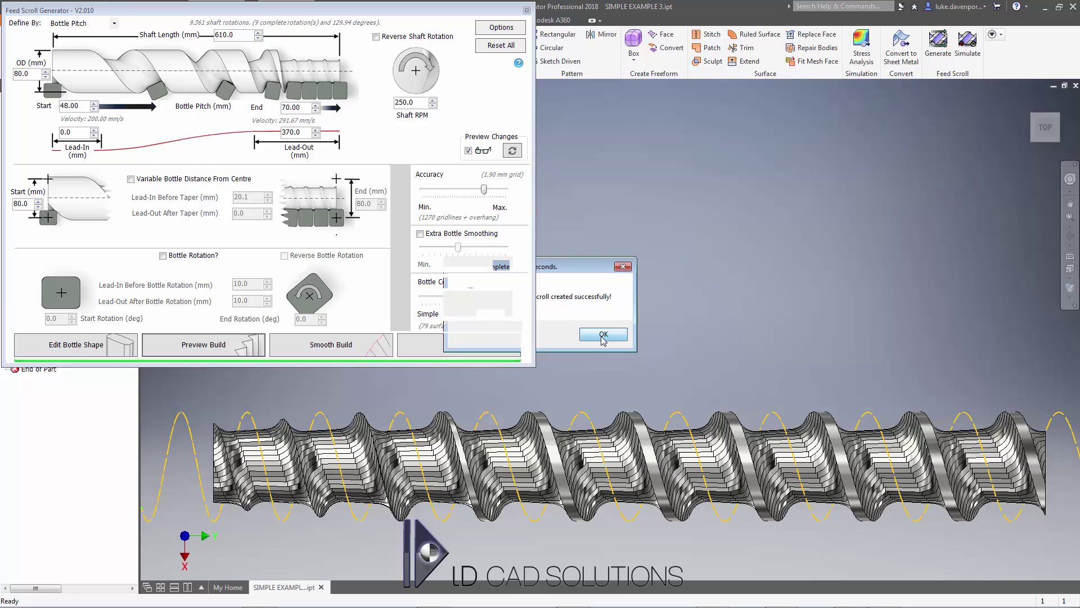
{"action": "middle_click_drag", "start_coordinate": [590, 345], "coordinate": [580, 271]}
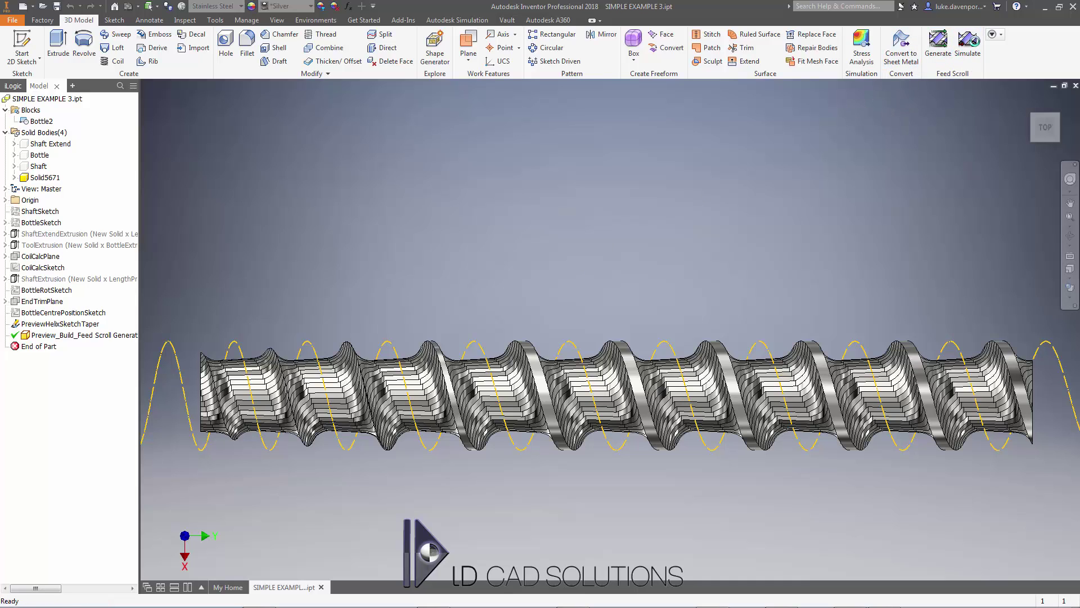
- Save the part, launch the bottle simulation, and turn the shaft rotation to 3158.00
{"action": "key", "text": "ctrl+s"}
{"action": "left_click", "coordinate": [969, 44]}
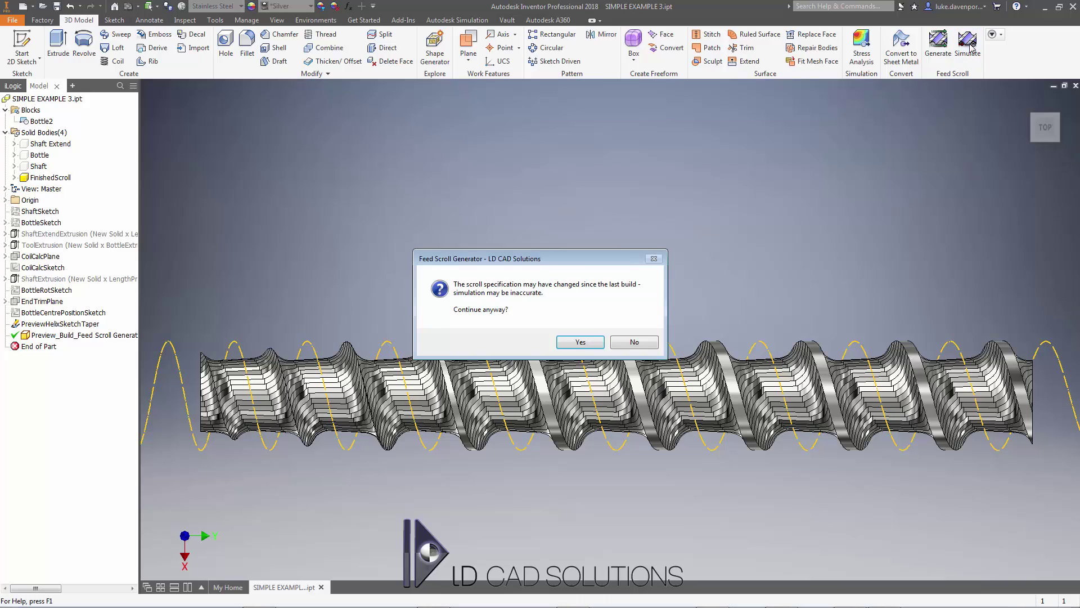
{"action": "left_click", "coordinate": [579, 343]}
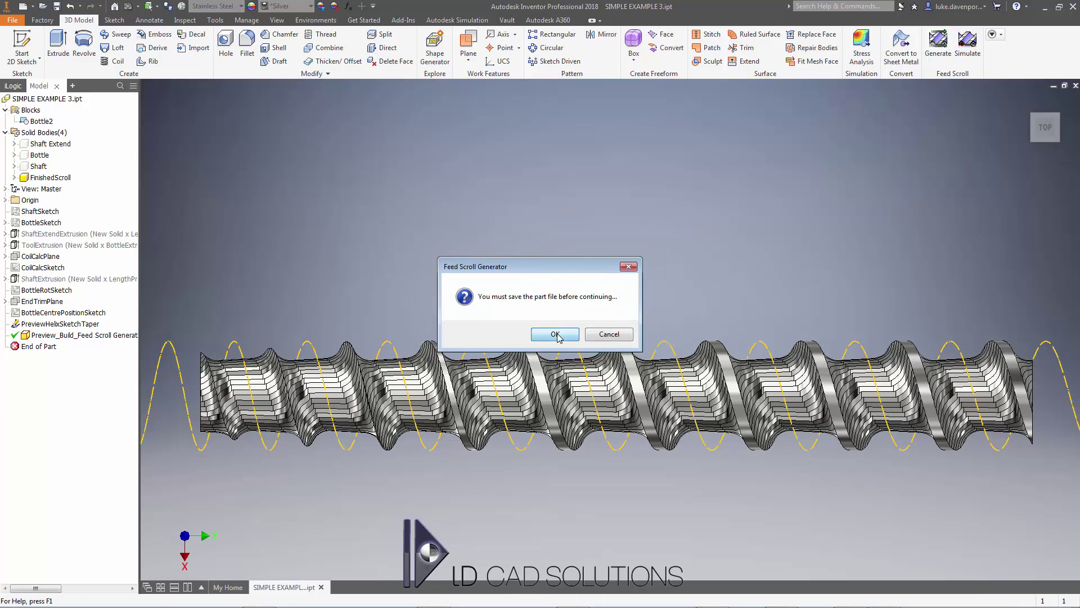
{"action": "left_click", "coordinate": [558, 335]}
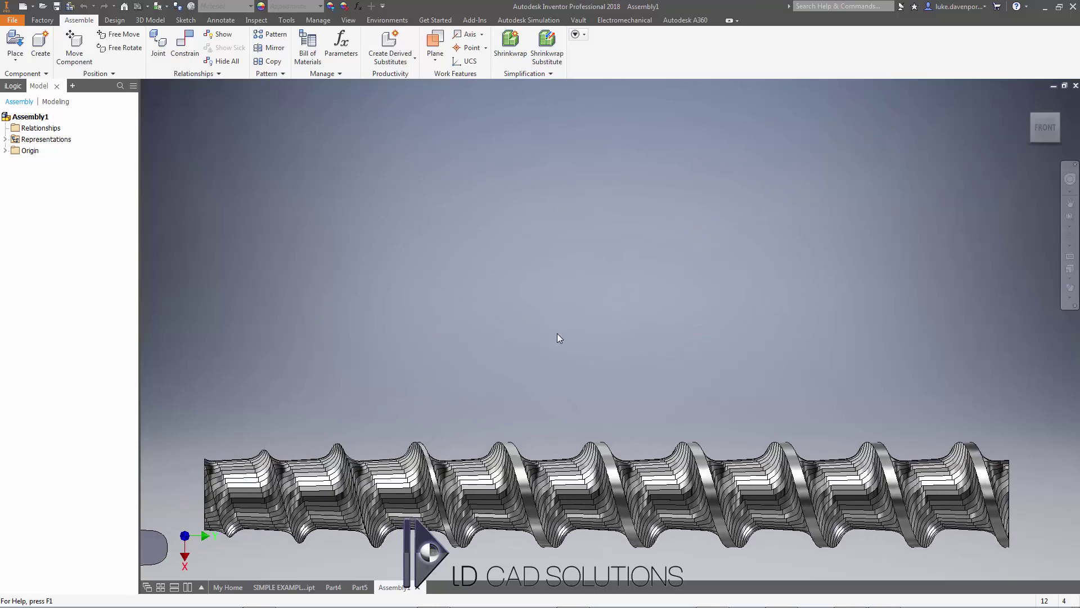
{"action": "middle_click_drag", "start_coordinate": [458, 369], "coordinate": [482, 292]}
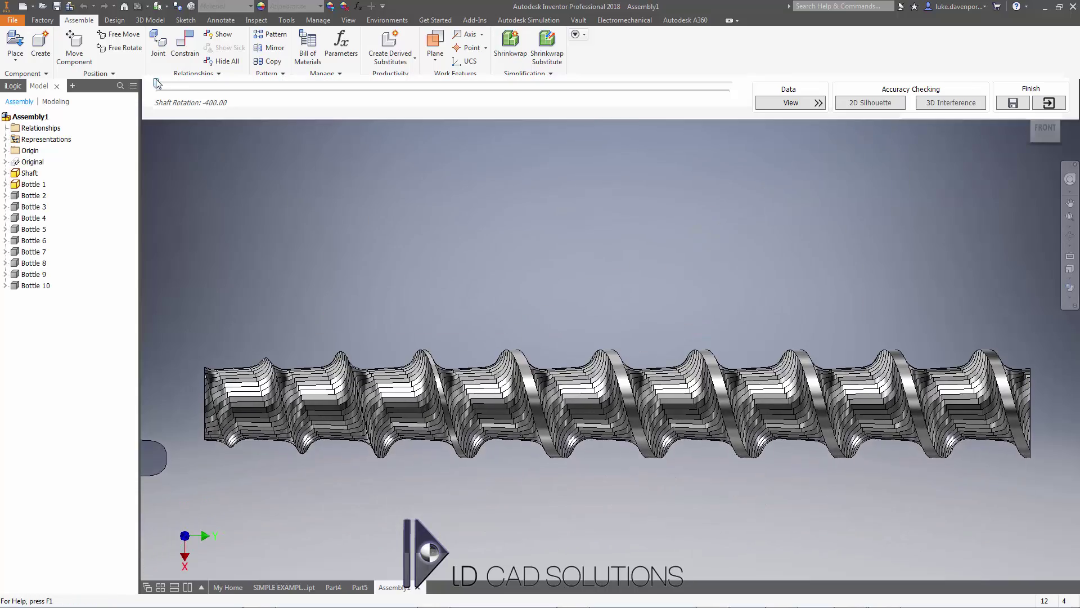
{"action": "left_click_drag", "start_coordinate": [158, 83], "coordinate": [661, 82]}
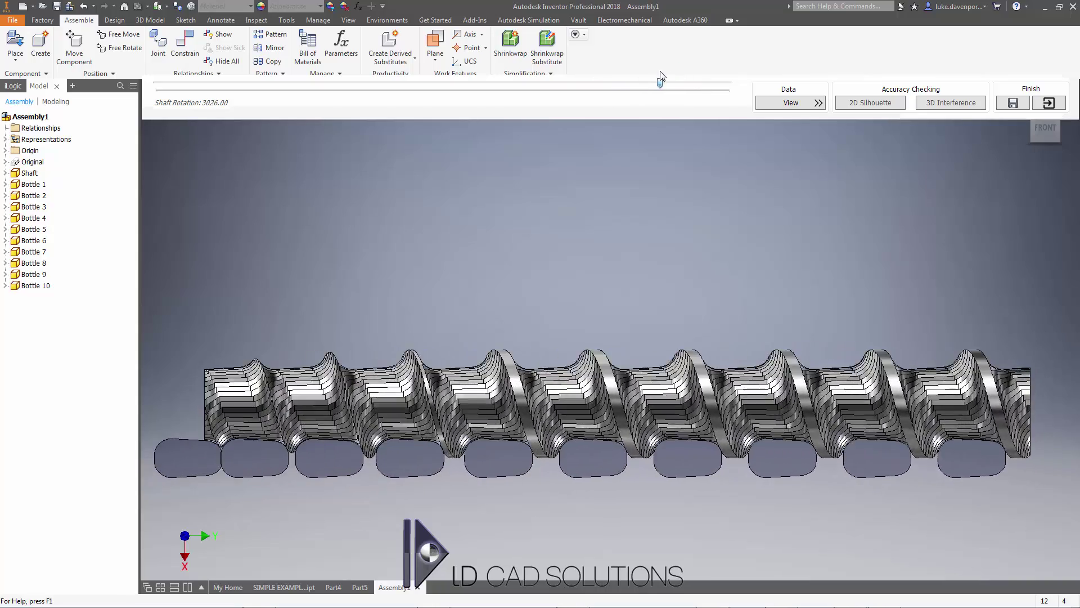
- Exit the simulation, reload generator settings from the active model, and run Smooth Build
{"action": "left_click", "coordinate": [1050, 103]}
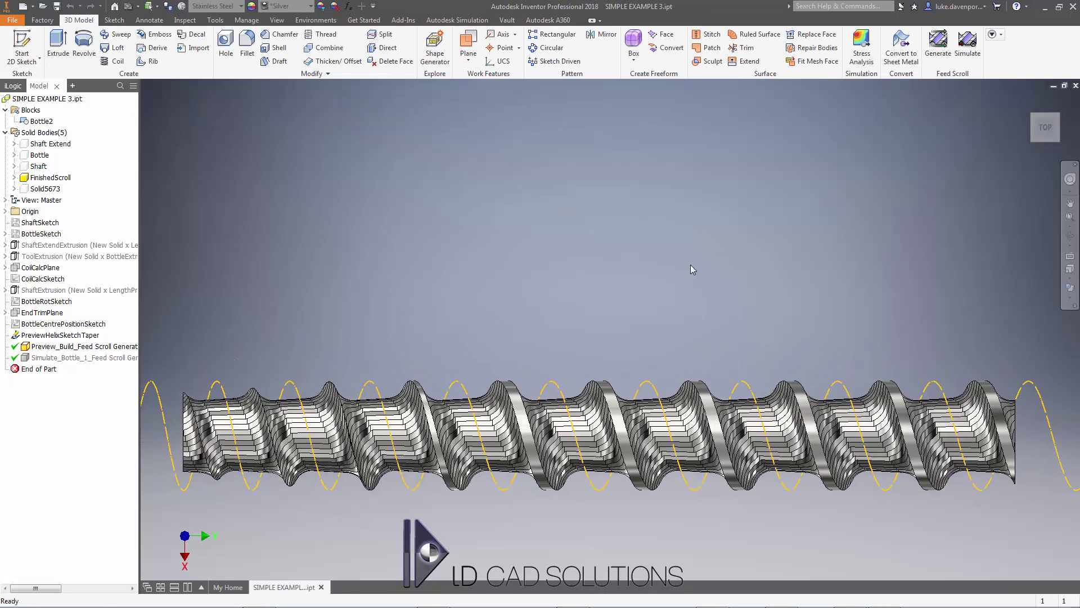
{"action": "left_click", "coordinate": [938, 44]}
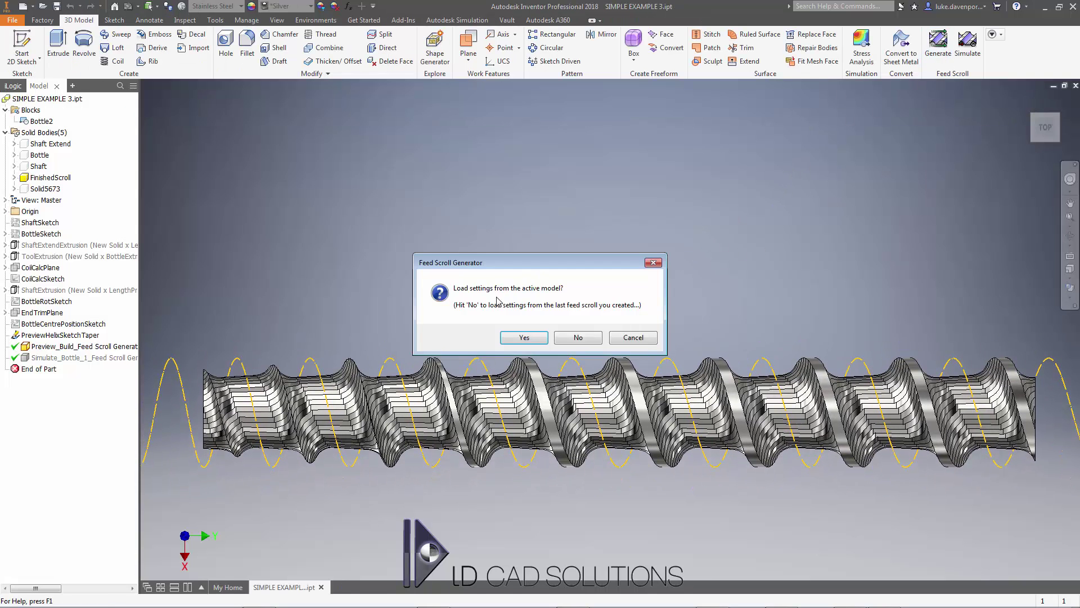
{"action": "left_click", "coordinate": [521, 338]}
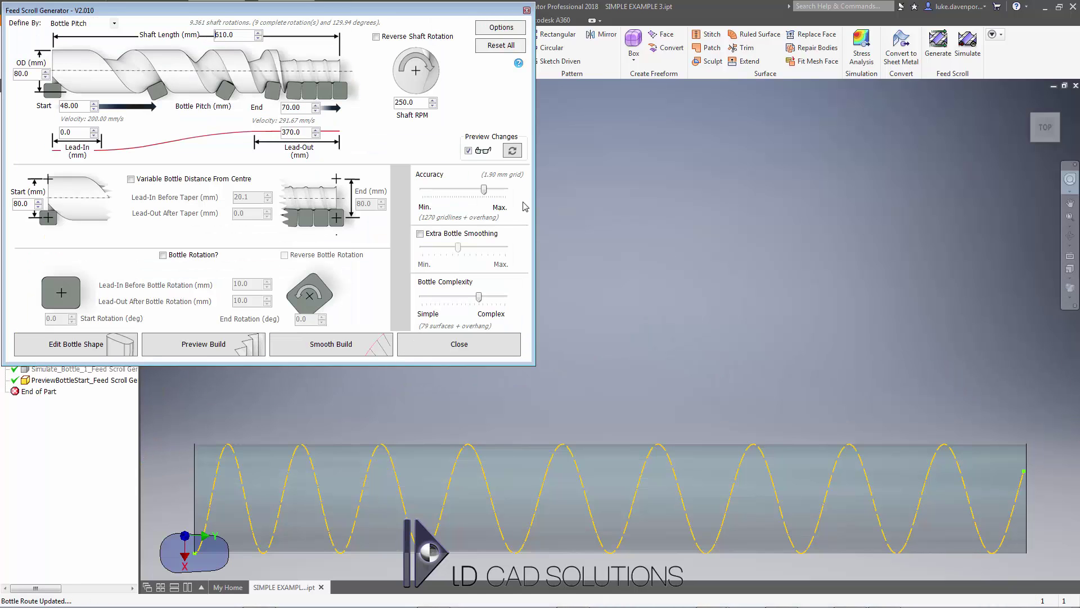
{"action": "left_click", "coordinate": [333, 347]}
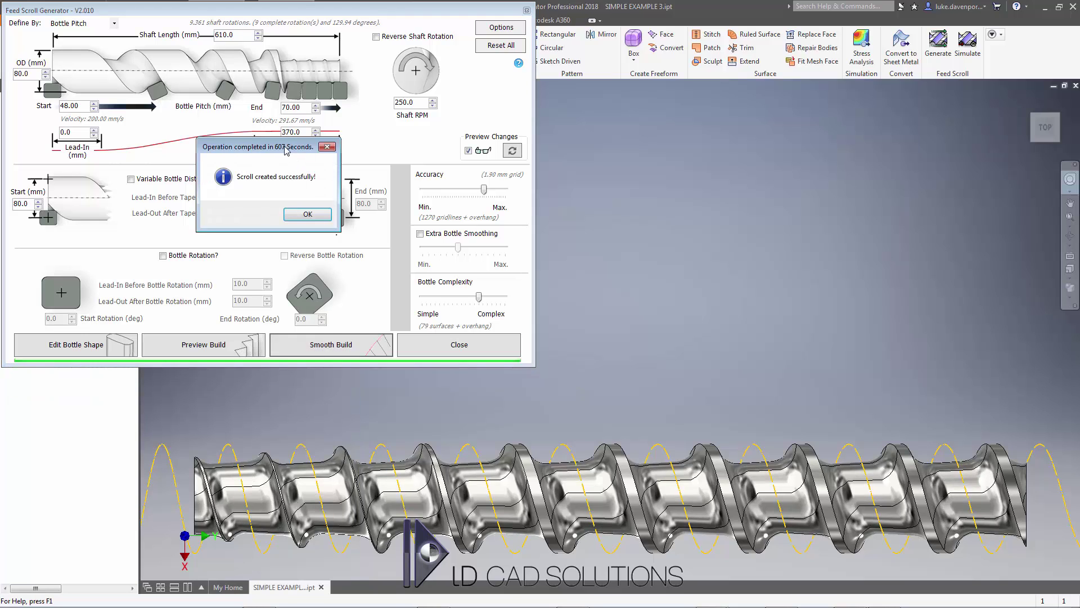
- Dismiss the scroll-created success message and shift the view of the finished shaft
{"action": "left_click_drag", "start_coordinate": [286, 149], "coordinate": [716, 270]}
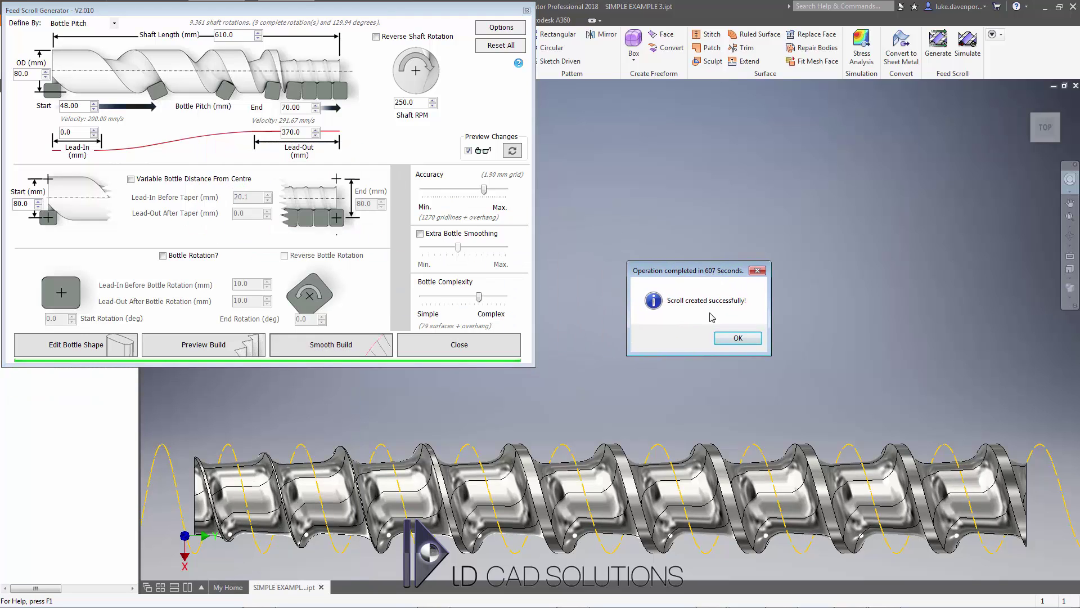
{"action": "left_click", "coordinate": [737, 340]}
{"action": "middle_click_drag", "start_coordinate": [658, 292], "coordinate": [670, 229]}
- Apply a zebra analysis with higher density, lower opacity and higher display quality
{"action": "key", "text": "F6"}
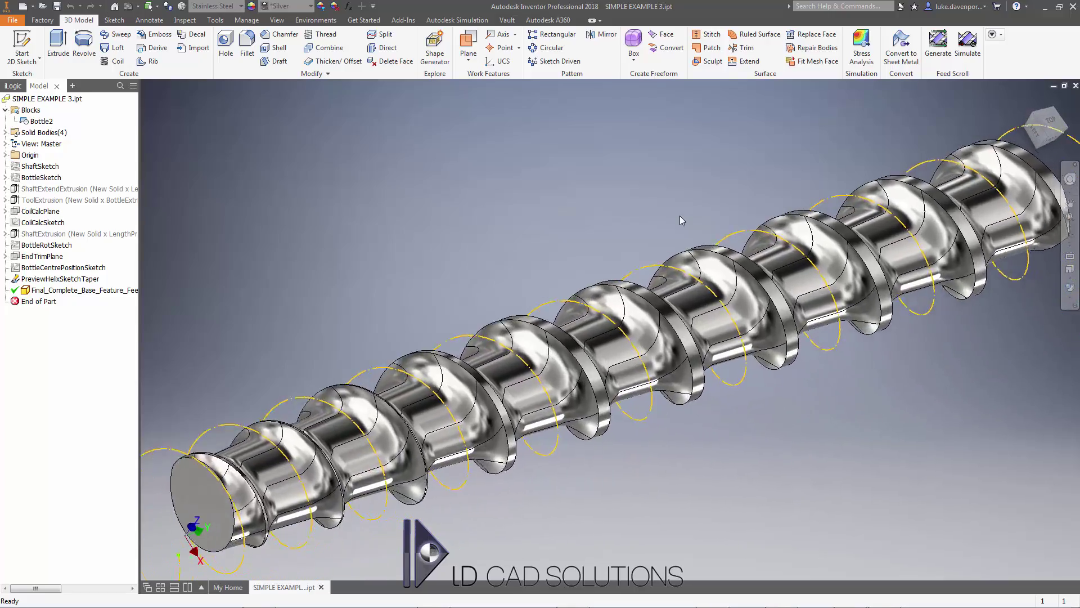
{"action": "key", "text": "F5"}
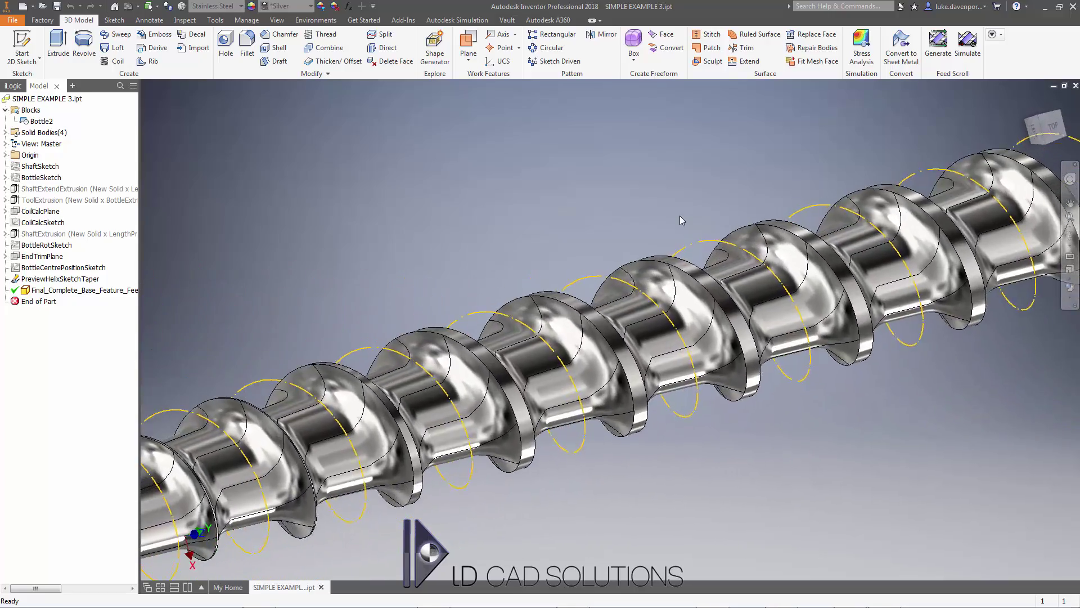
{"action": "key", "text": "F5"}
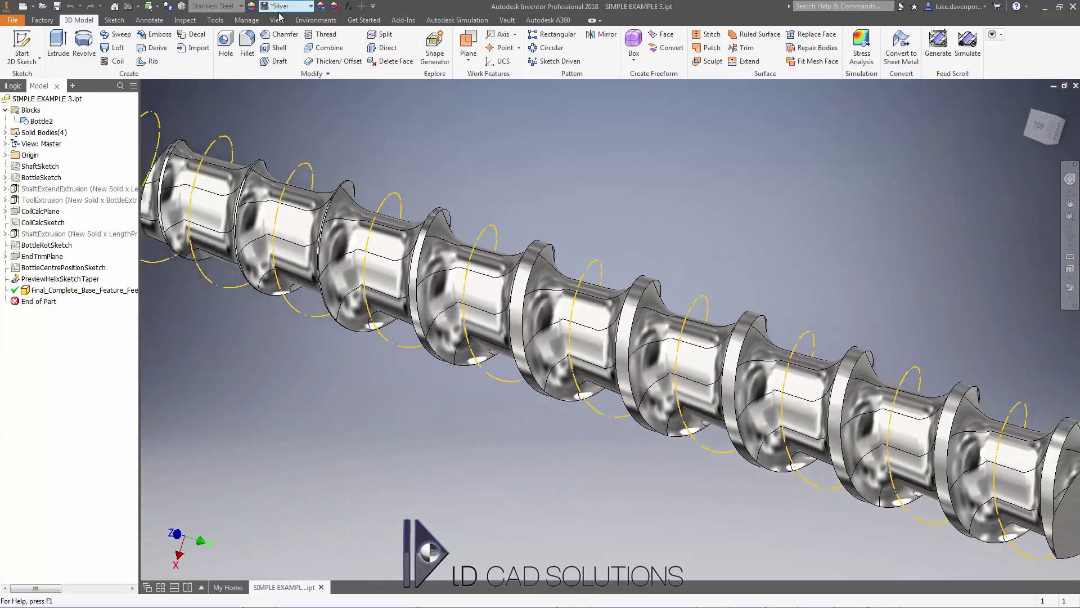
{"action": "left_click", "coordinate": [185, 20]}
{"action": "left_click", "coordinate": [77, 45]}
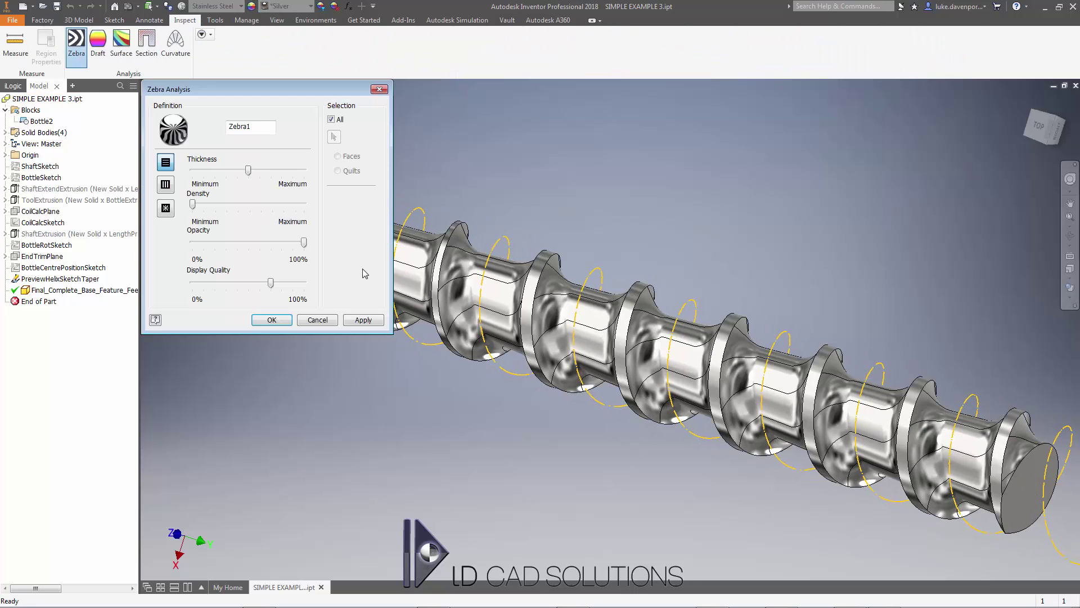
{"action": "left_click_drag", "start_coordinate": [193, 204], "coordinate": [291, 242]}
{"action": "left_click_drag", "start_coordinate": [270, 283], "coordinate": [281, 284]}
{"action": "left_click", "coordinate": [272, 320]}
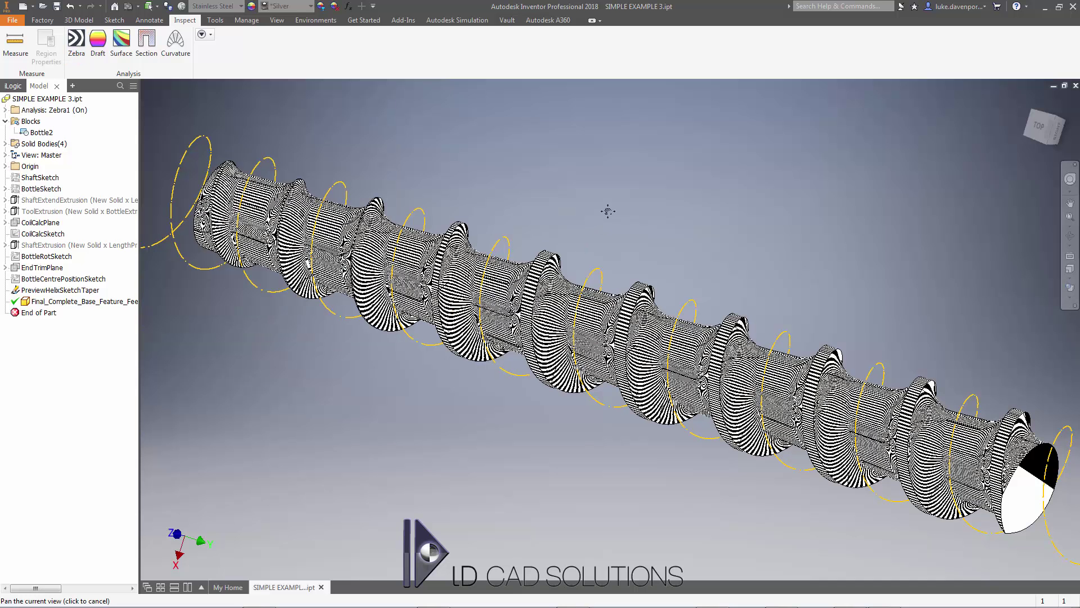
- Inspect the striped shaft from several angles, then expand the browser entry showing Zebra1
{"action": "scroll", "coordinate": [654, 181], "scroll_direction": "up", "scroll_amount": 3}
{"action": "scroll", "coordinate": [657, 175], "scroll_direction": "up", "scroll_amount": 2}
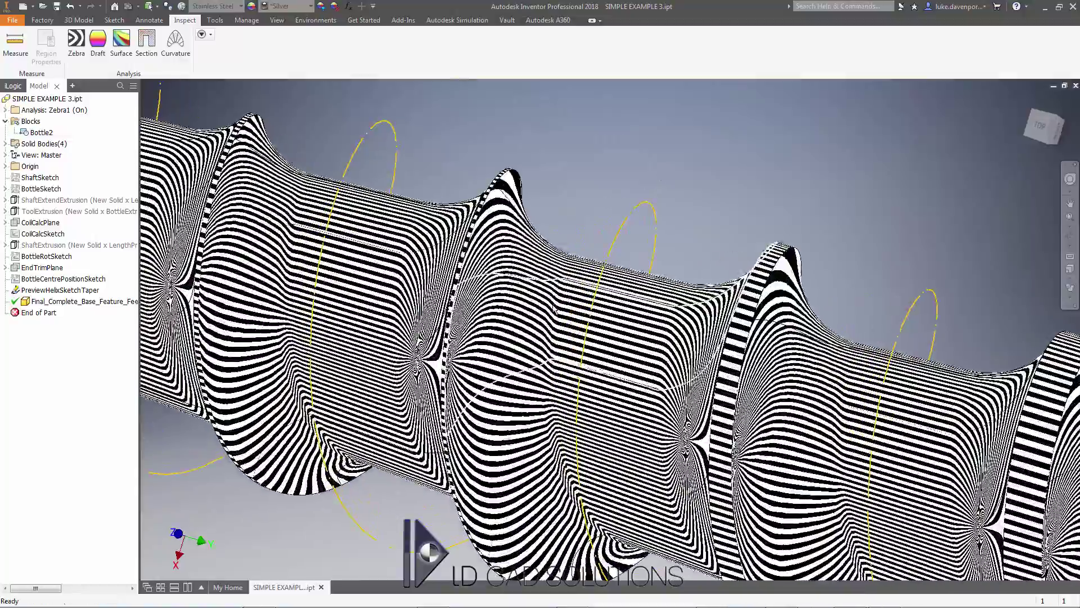
{"action": "middle_click_drag", "start_coordinate": [658, 175], "coordinate": [819, 203], "text": "shift"}
{"action": "middle_click_drag", "start_coordinate": [771, 486], "coordinate": [477, 508]}
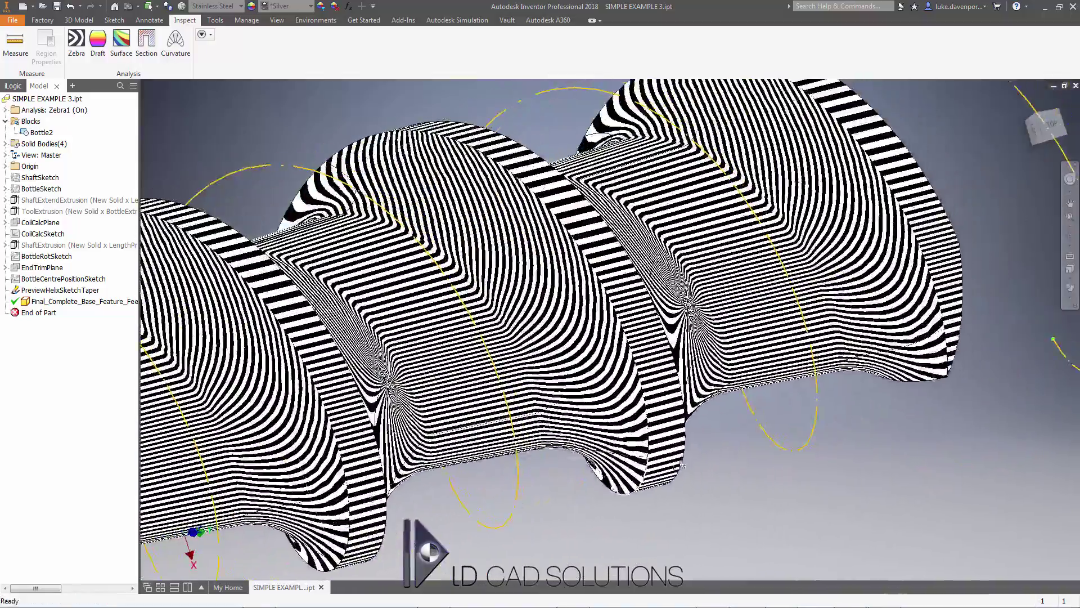
{"action": "middle_click_drag", "start_coordinate": [681, 463], "coordinate": [565, 121], "text": "shift"}
{"action": "scroll", "coordinate": [845, 160], "scroll_direction": "down", "scroll_amount": 3}
{"action": "scroll", "coordinate": [816, 158], "scroll_direction": "down", "scroll_amount": 3}
{"action": "left_click", "coordinate": [6, 109]}
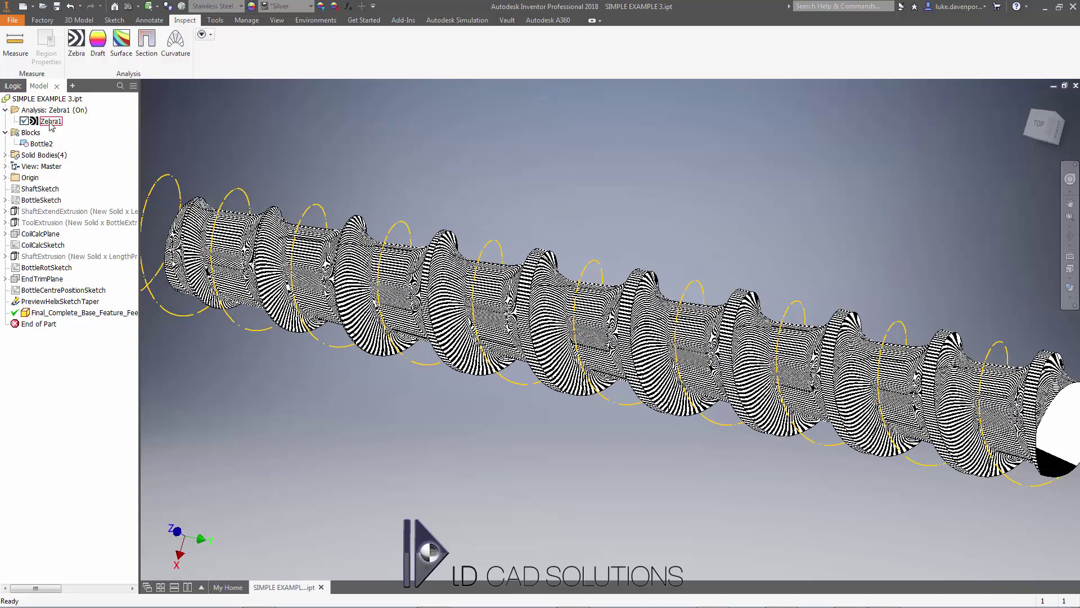
- Delete the Zebra1 analysis from the browser and snap the view to Top
{"action": "right_click", "coordinate": [46, 121]}
{"action": "left_click", "coordinate": [62, 140]}
{"action": "middle_click_drag", "start_coordinate": [477, 167], "coordinate": [471, 156], "text": "shift"}
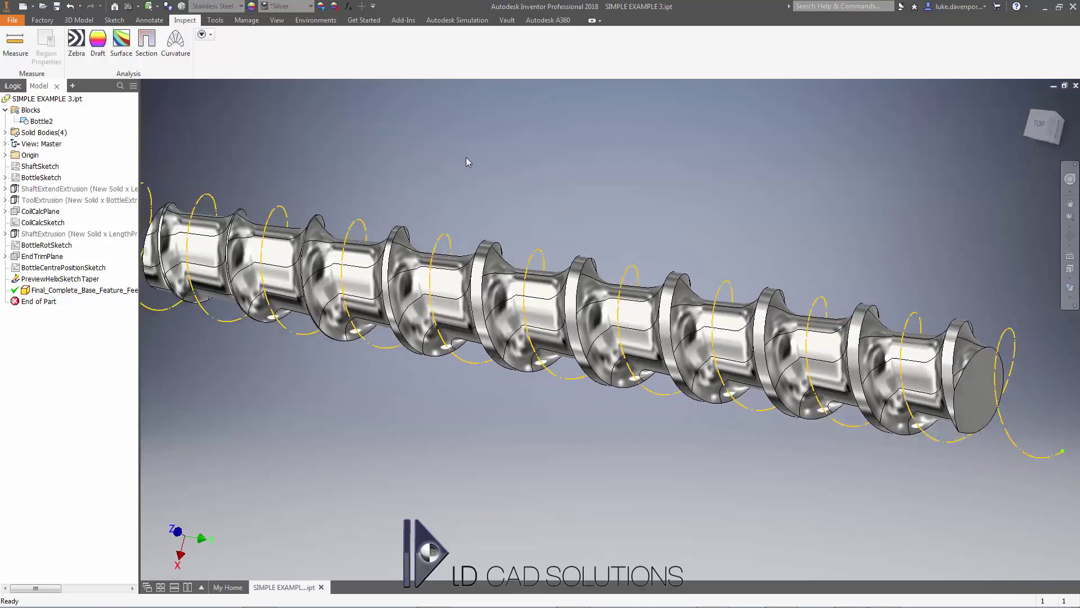
{"action": "left_click", "coordinate": [1040, 125]}
- Simulate the final feed scroll and rotate the shaft to advance the ten bottles
{"action": "left_click", "coordinate": [79, 20]}
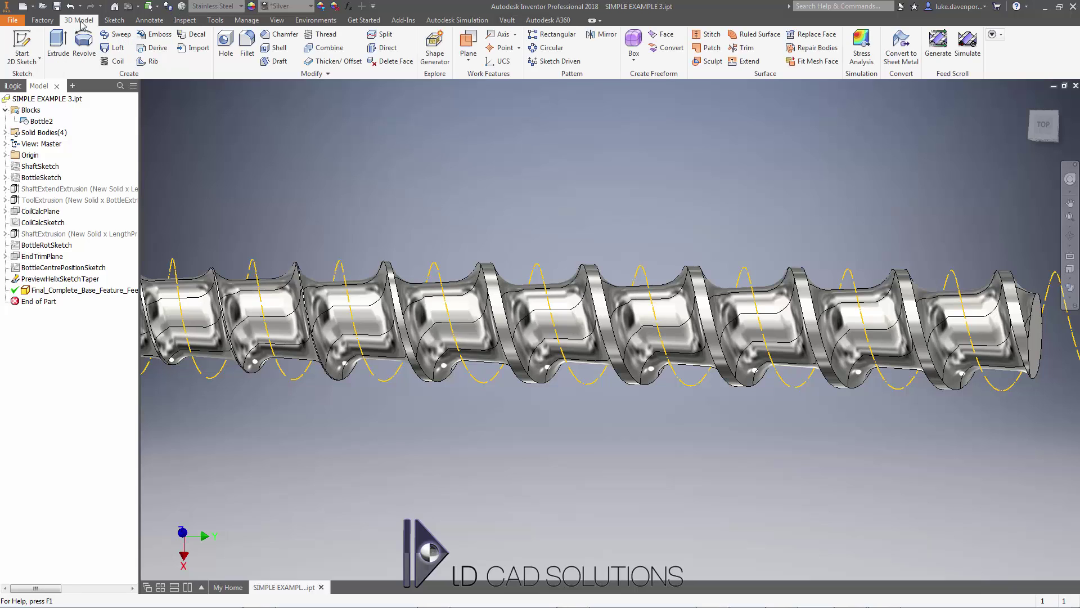
{"action": "left_click", "coordinate": [968, 62]}
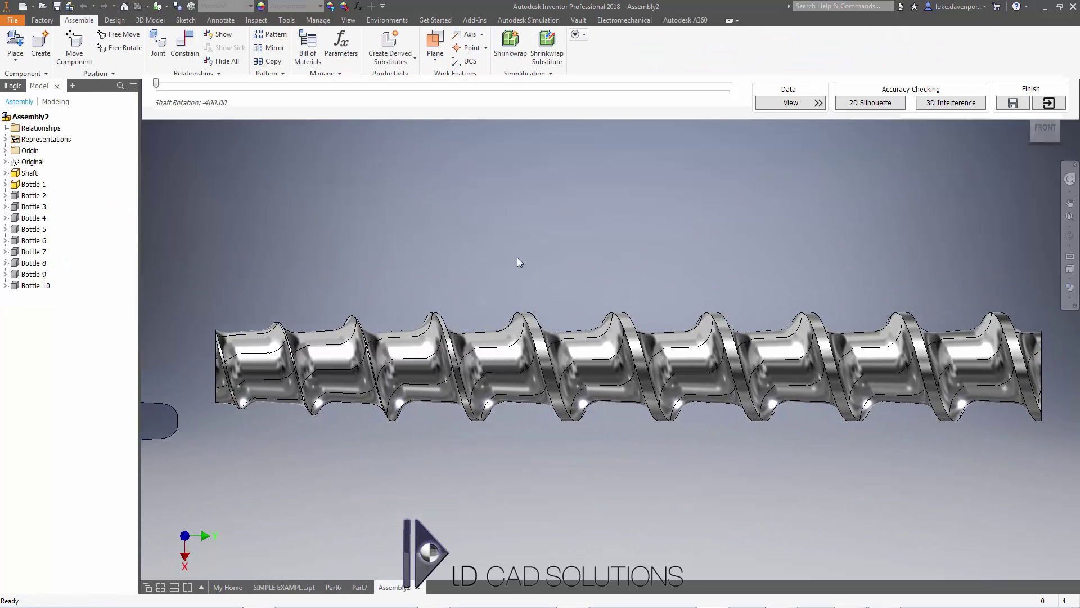
{"action": "left_click_drag", "start_coordinate": [156, 87], "coordinate": [680, 138]}
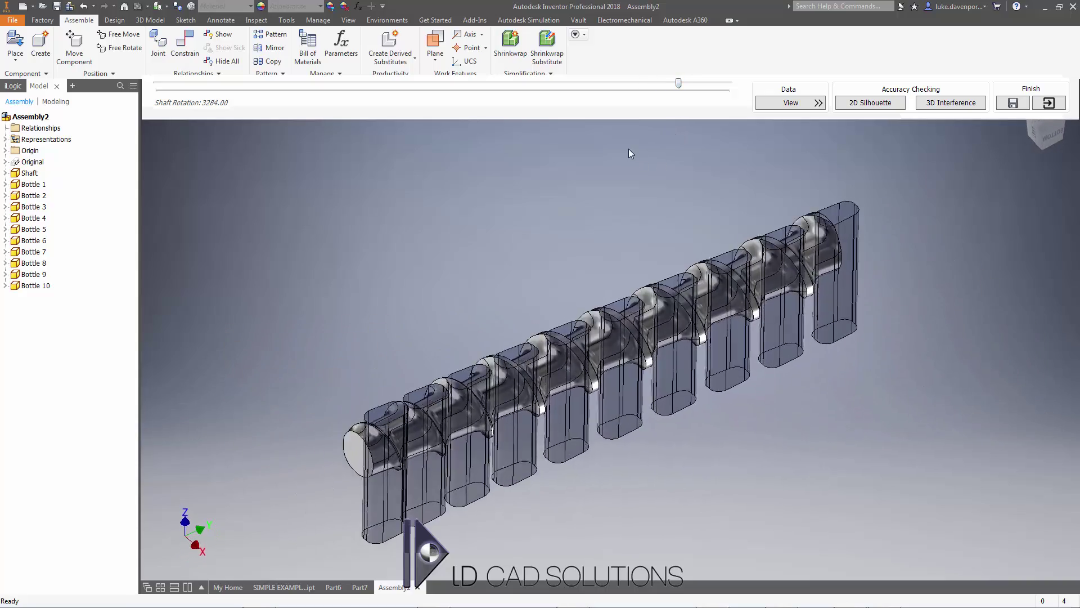
{"action": "left_click_drag", "start_coordinate": [679, 85], "coordinate": [613, 89]}
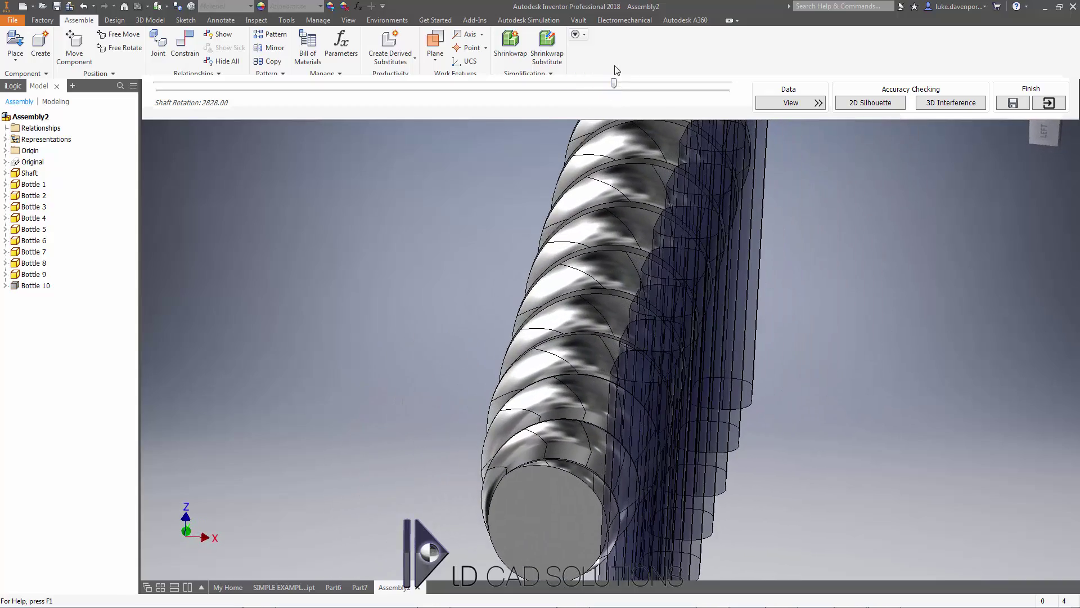
{"action": "mouse_move", "coordinate": [616, 85]}
{"action": "left_mouse_down"}
{"action": "mouse_move", "coordinate": [588, 84]}
{"action": "mouse_move", "coordinate": [611, 84]}
{"action": "left_mouse_up"}
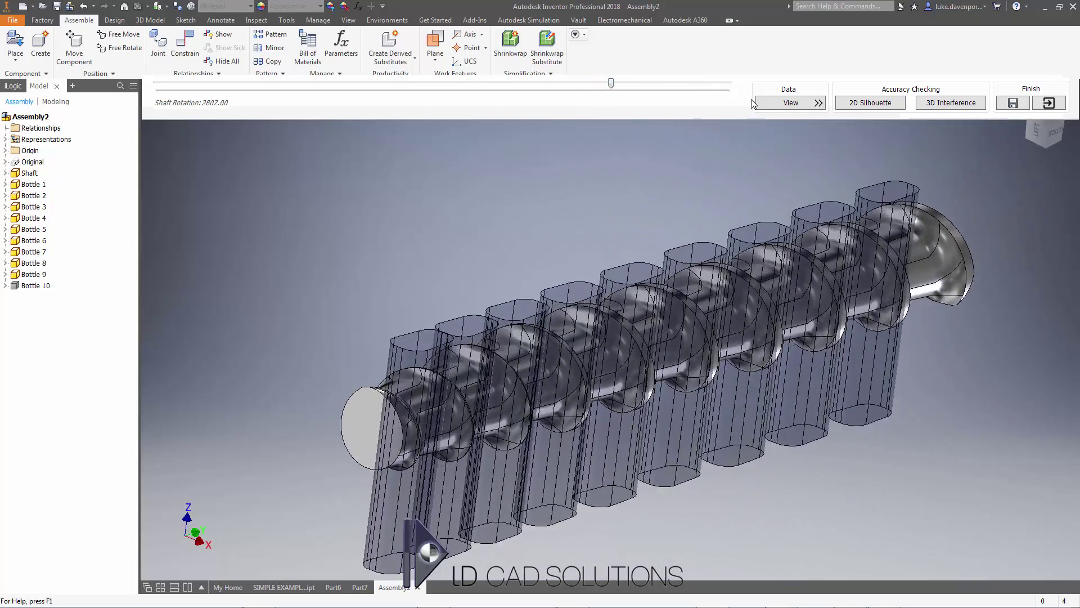
- Check the bottle positions and clearances table, then exit back to the part
{"action": "left_click", "coordinate": [790, 103]}
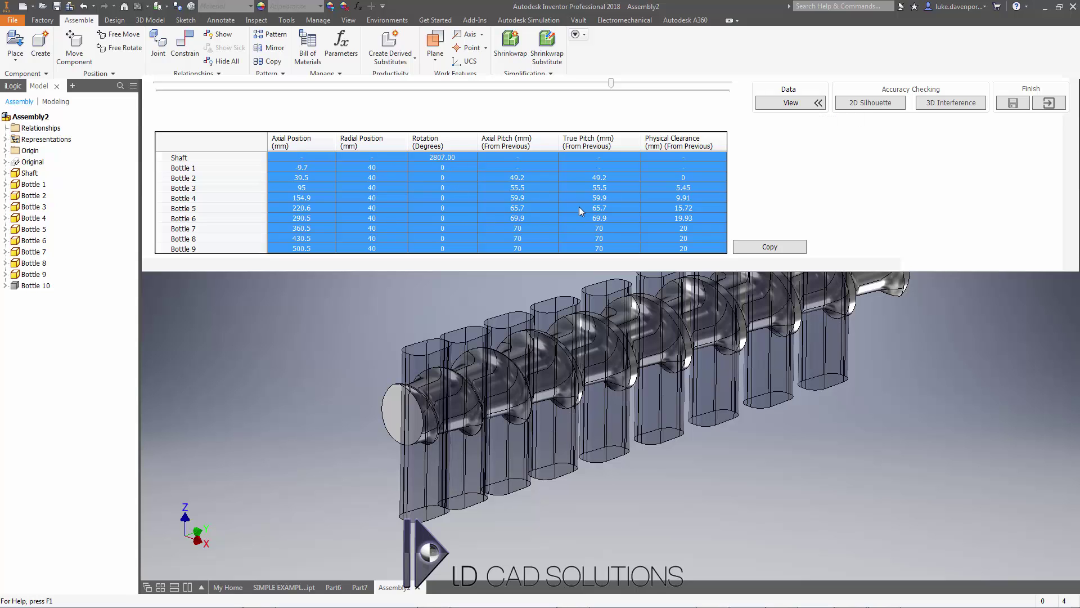
{"action": "left_click", "coordinate": [790, 104]}
{"action": "middle_click_drag", "start_coordinate": [712, 211], "coordinate": [638, 190]}
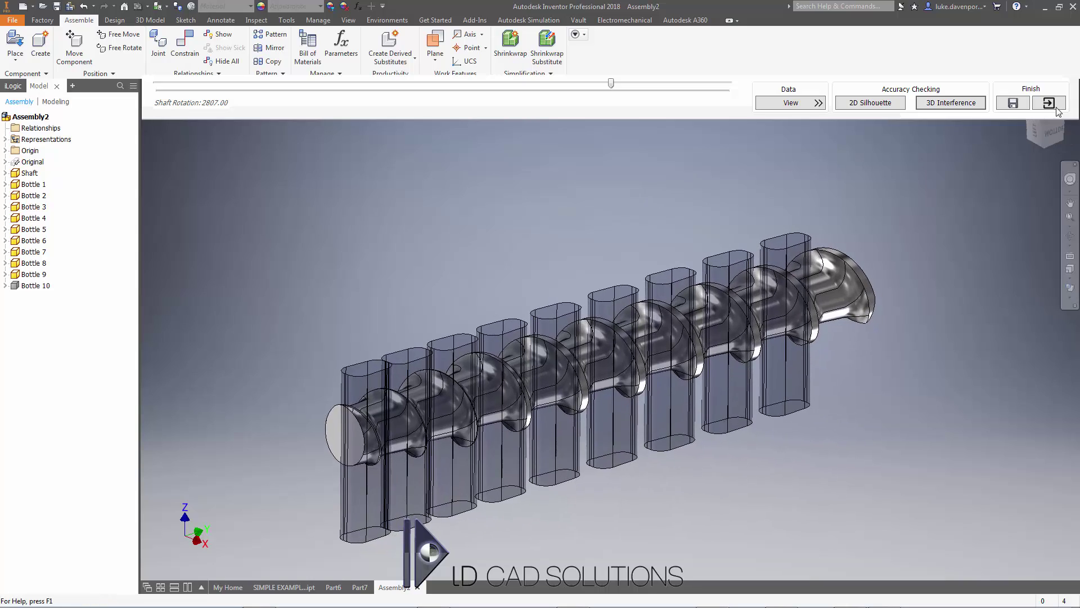
{"action": "left_click", "coordinate": [1049, 103]}
{"action": "key", "text": "F6"}
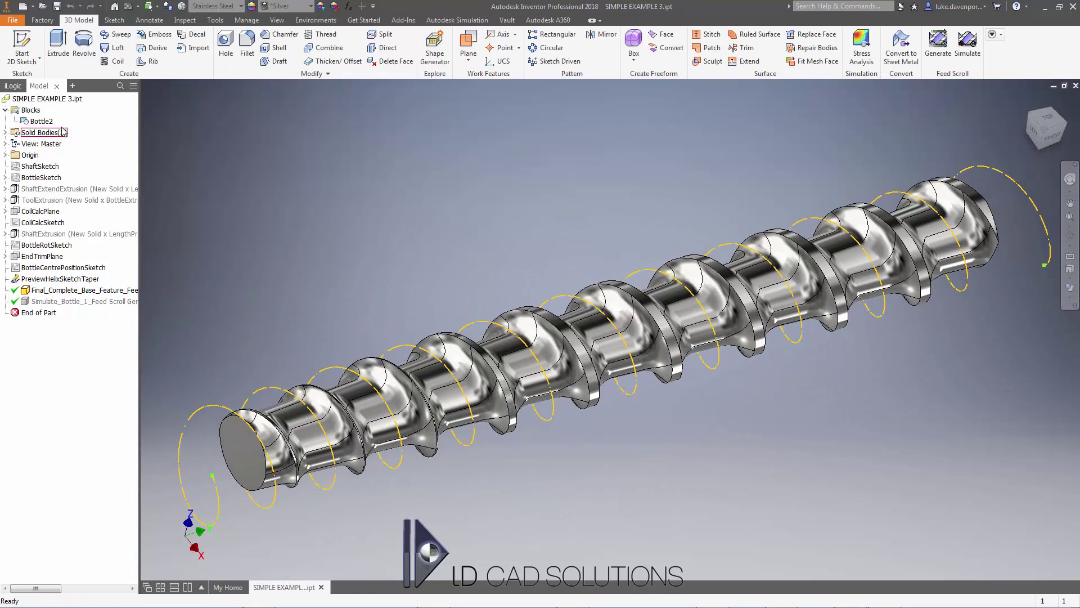
{"action": "right_click", "coordinate": [57, 101]}
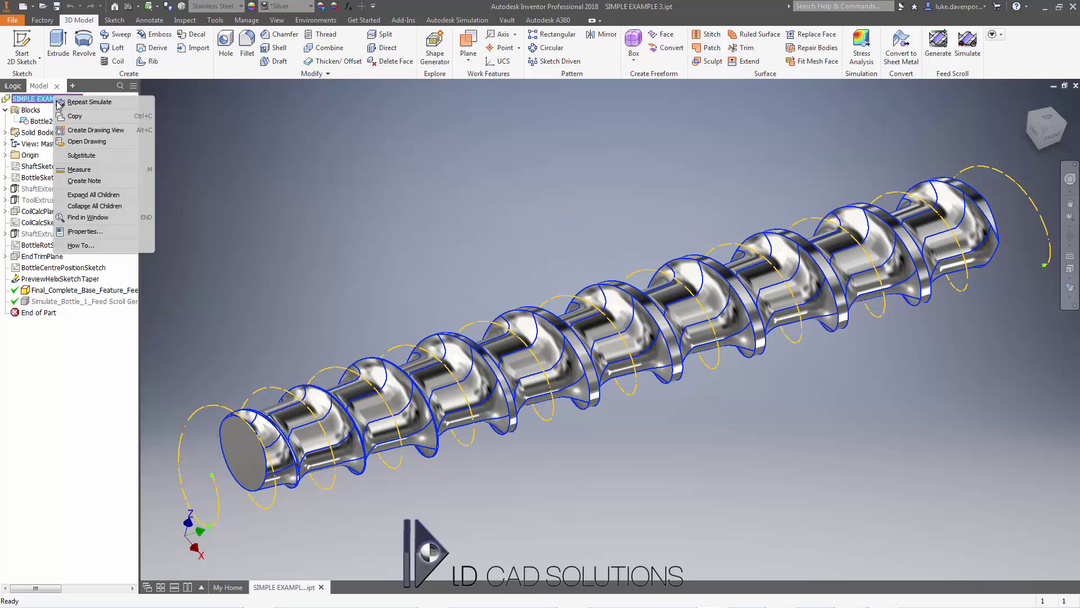
{"action": "left_click", "coordinate": [85, 231]}
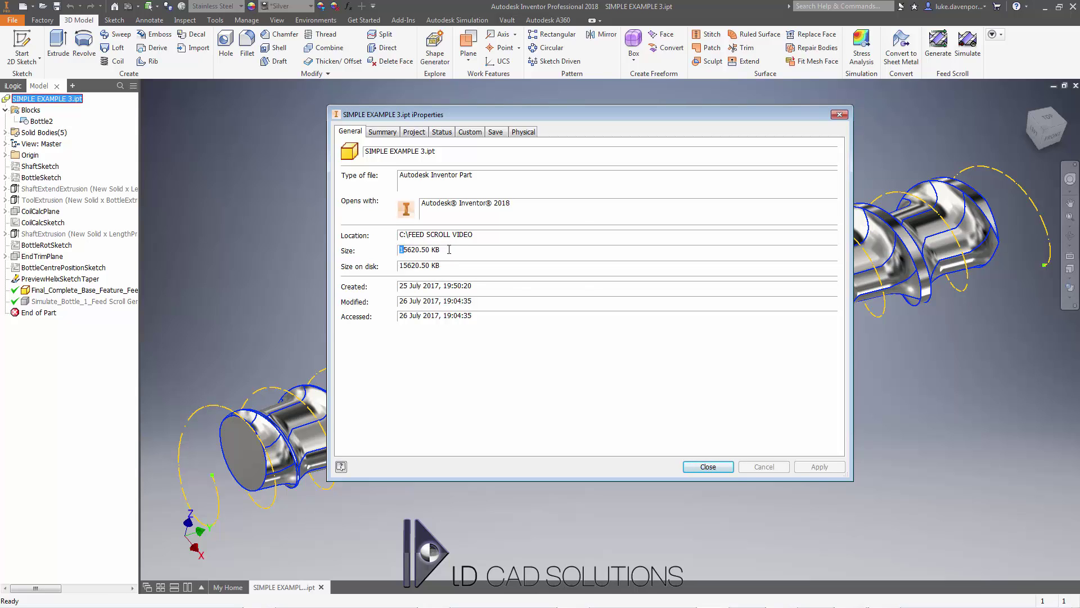
{"action": "left_click", "coordinate": [707, 467]}
{"action": "left_click", "coordinate": [470, 242]}
{"action": "middle_click_drag", "start_coordinate": [470, 242], "coordinate": [555, 236], "text": "shift"}
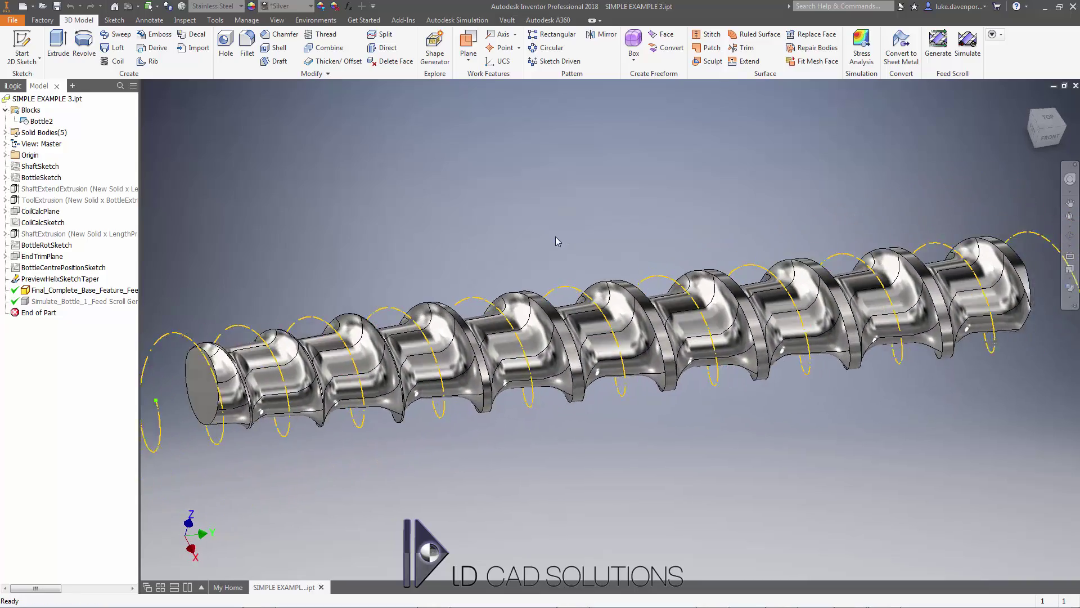
{"action": "middle_click_drag", "start_coordinate": [584, 250], "coordinate": [571, 216], "text": "shift"}
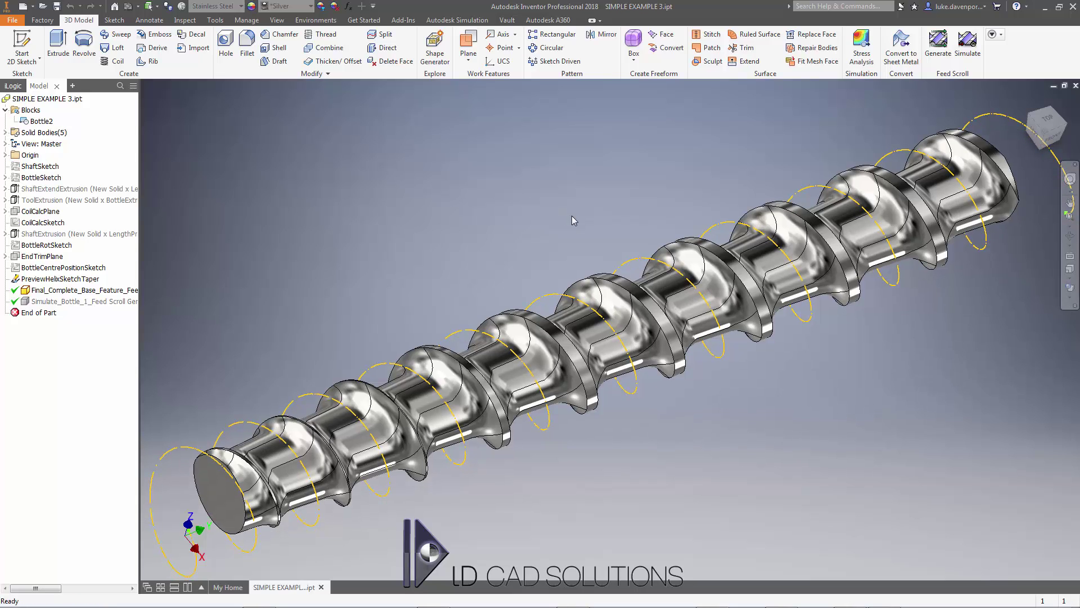
{"action": "middle_click_drag", "start_coordinate": [568, 234], "coordinate": [567, 230], "text": "shift"}
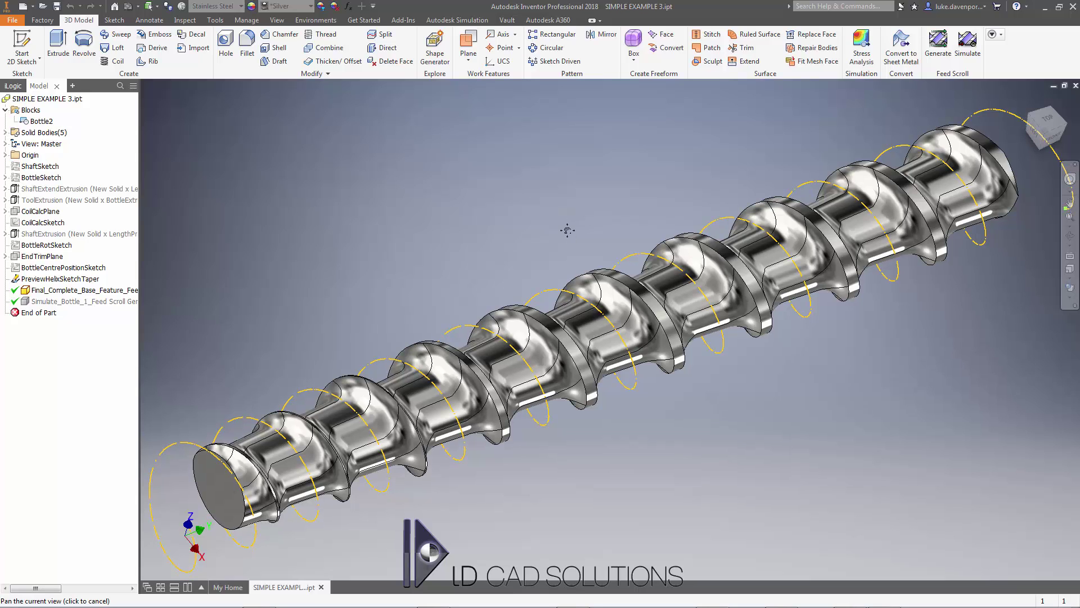